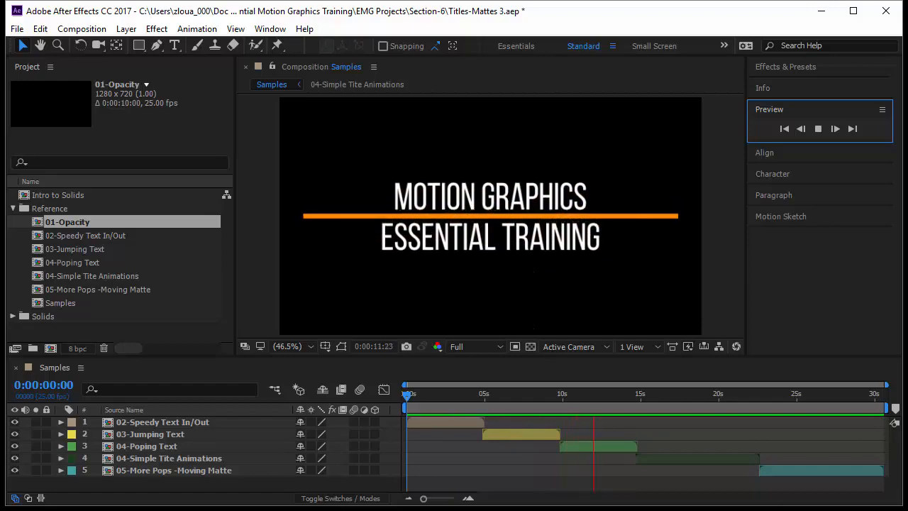
# Step: Create a composition named 01-Opacity with a 10-second duration and move it out of the Reference folder to the project root
pyautogui.click(52, 349)
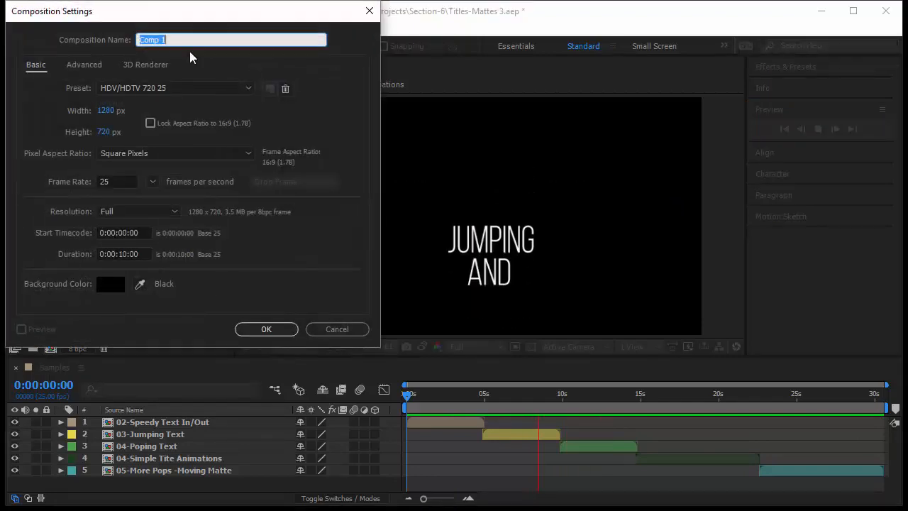
pyautogui.moveTo(225, 16); pyautogui.dragTo(305, 56)
pyautogui.write('0')
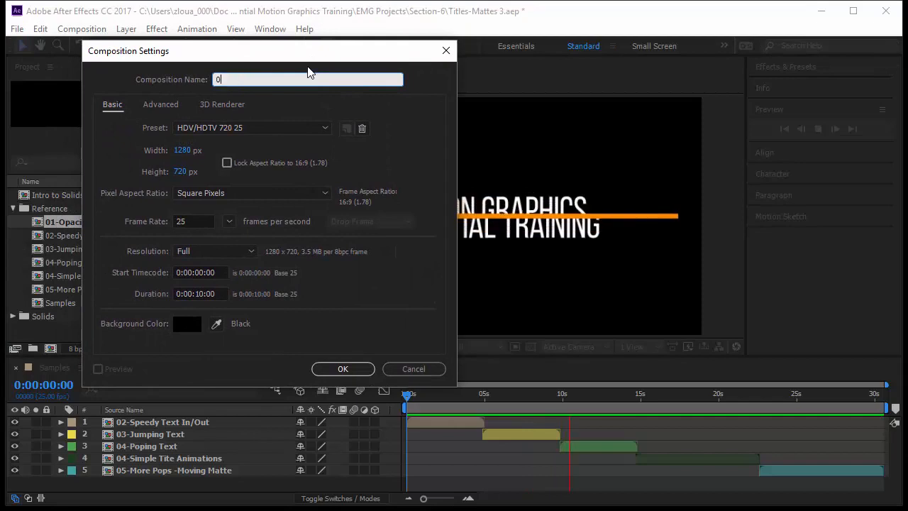
pyautogui.write('1-Op')
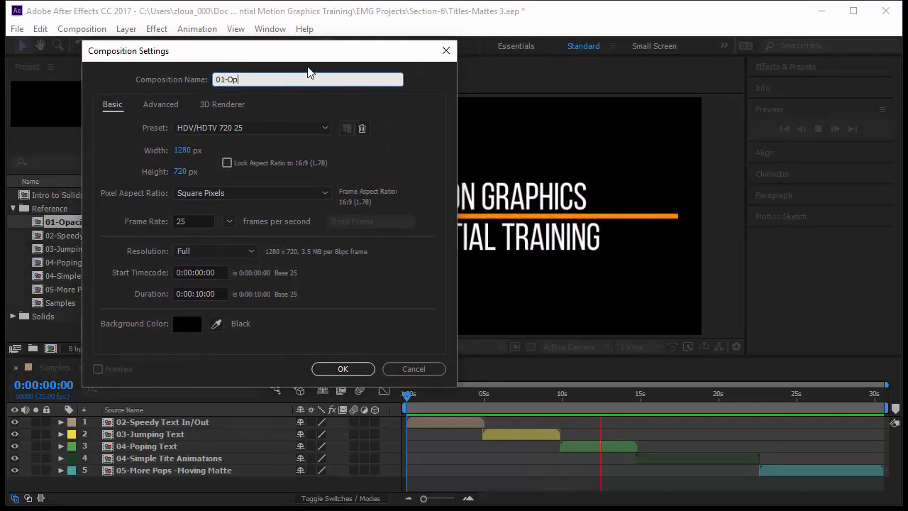
pyautogui.write('acity')
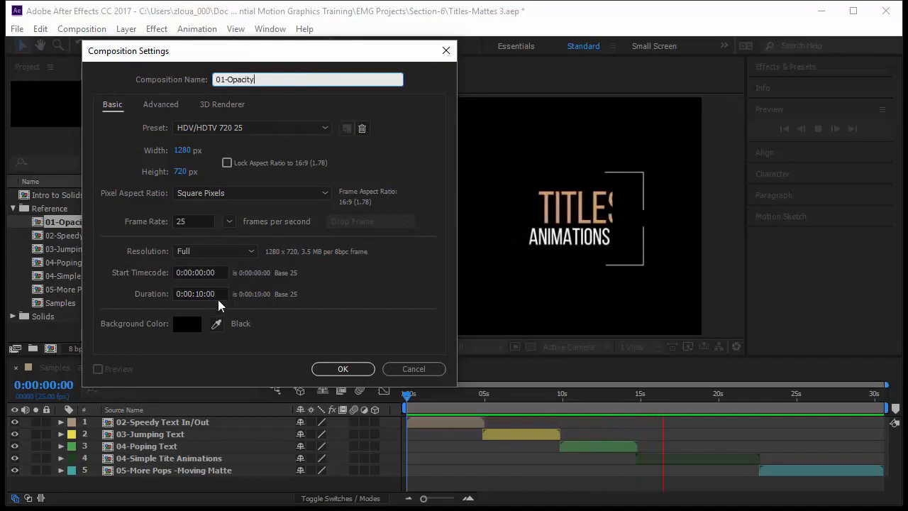
pyautogui.click(200, 293)
pyautogui.write('1')
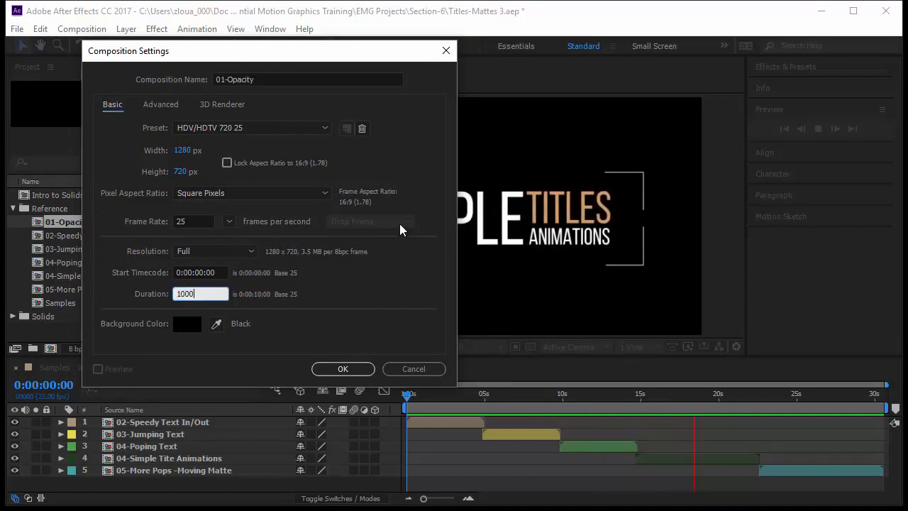
pyautogui.write('000')
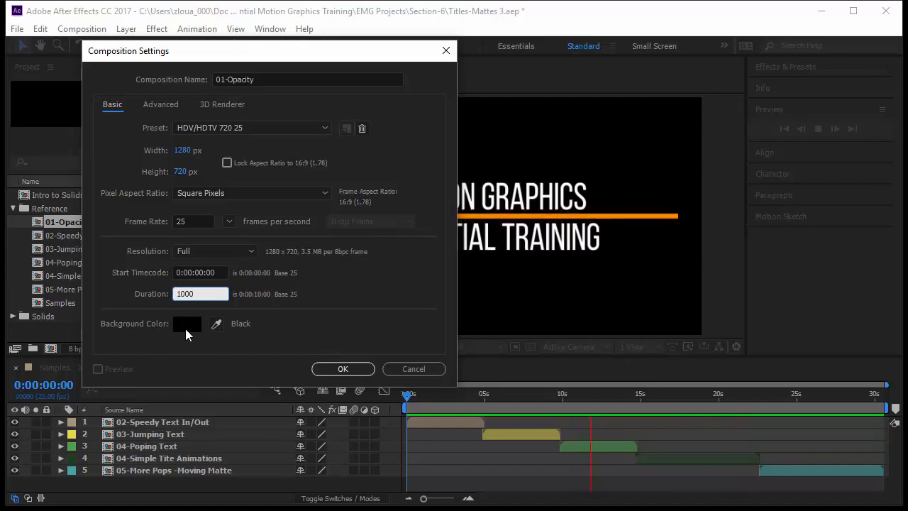
pyautogui.click(319, 367)
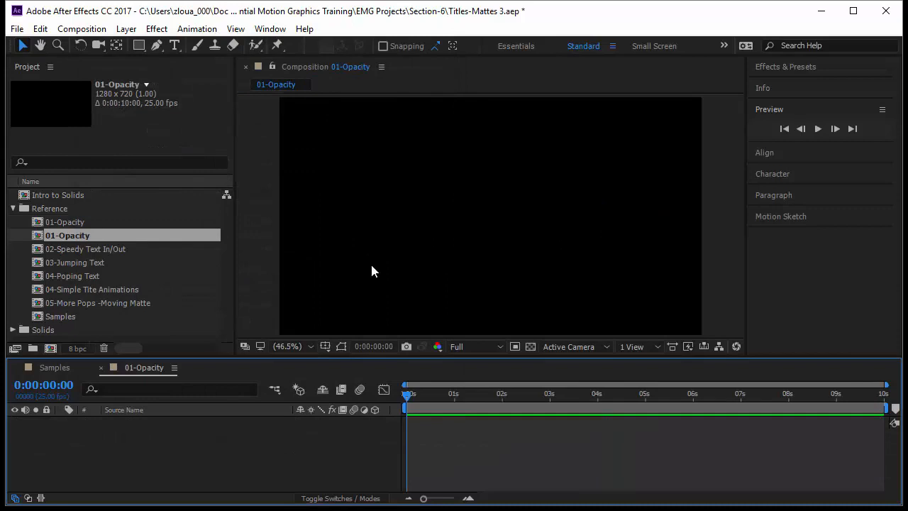
pyautogui.moveTo(104, 233); pyautogui.dragTo(100, 145)
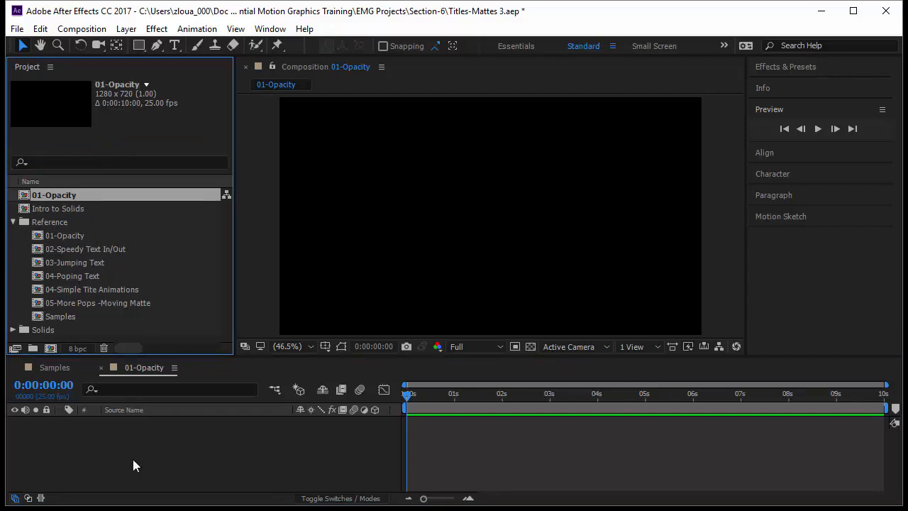
# Step: Add two separate text layers reading "welcome" and "to", one beneath the other in the composition
pyautogui.click(174, 44)
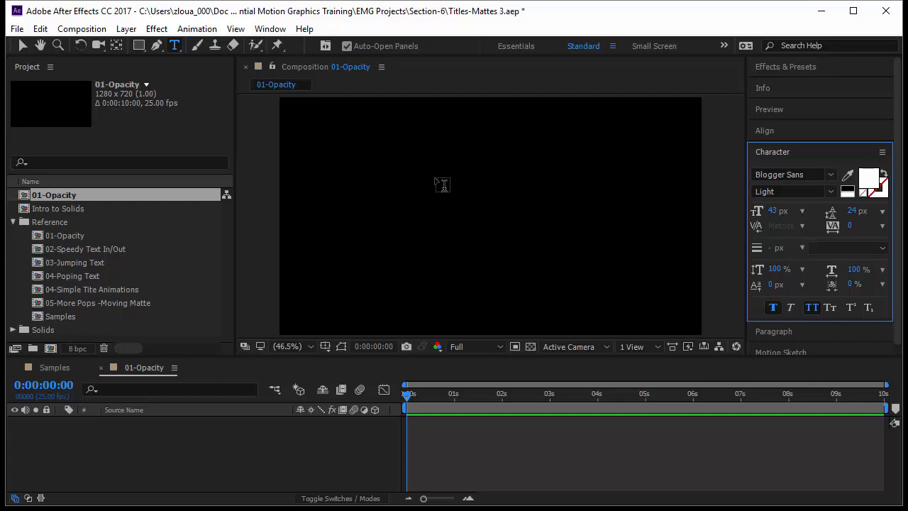
pyautogui.click(438, 182)
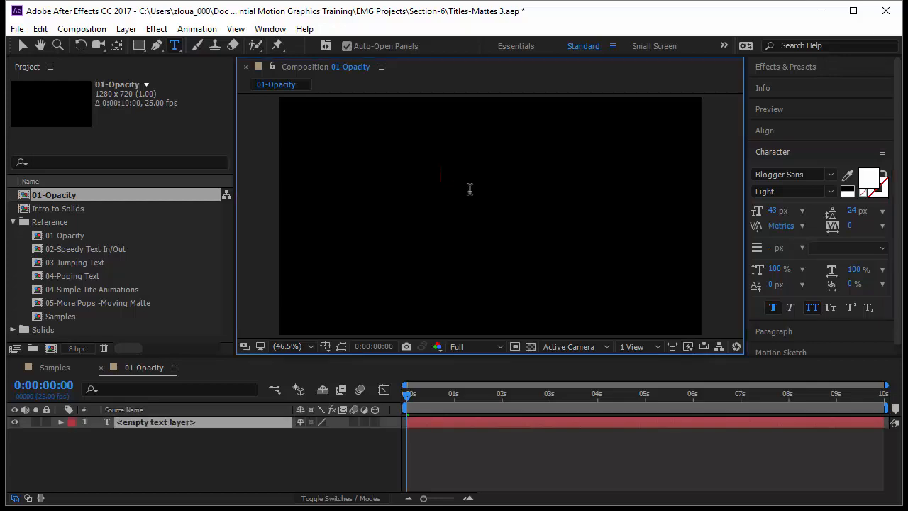
pyautogui.write('welcome')
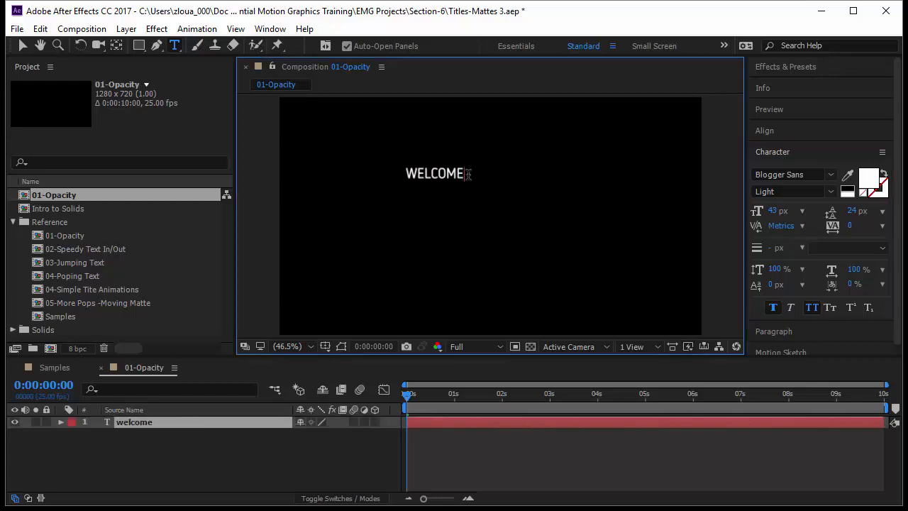
pyautogui.click(468, 176)
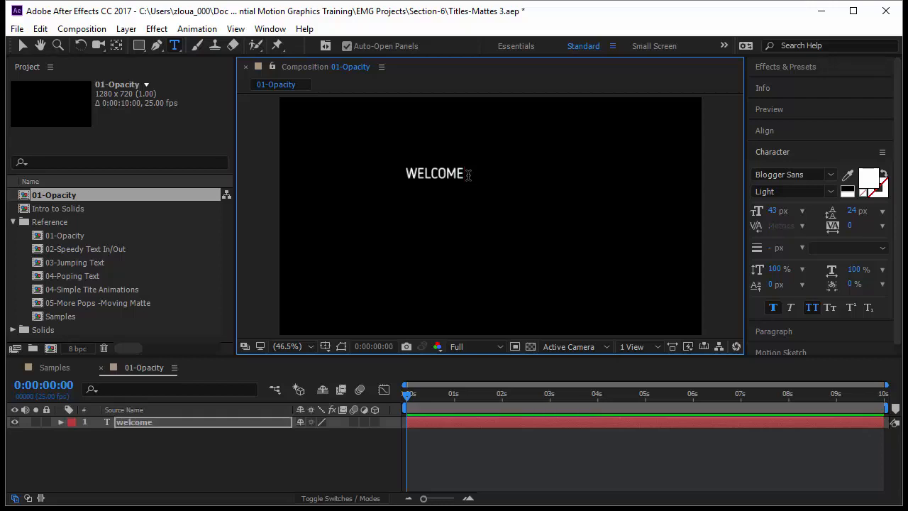
pyautogui.click(428, 190)
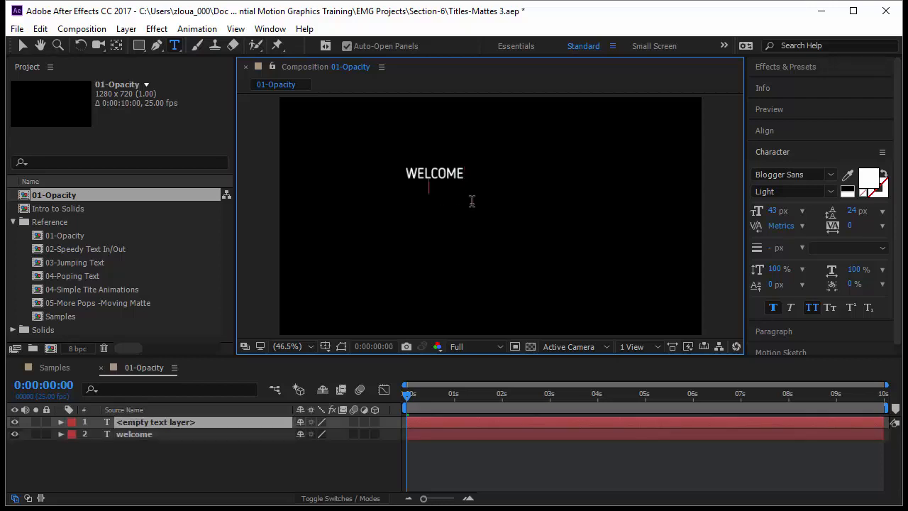
pyautogui.write('to')
pyautogui.press('KP_Enter')
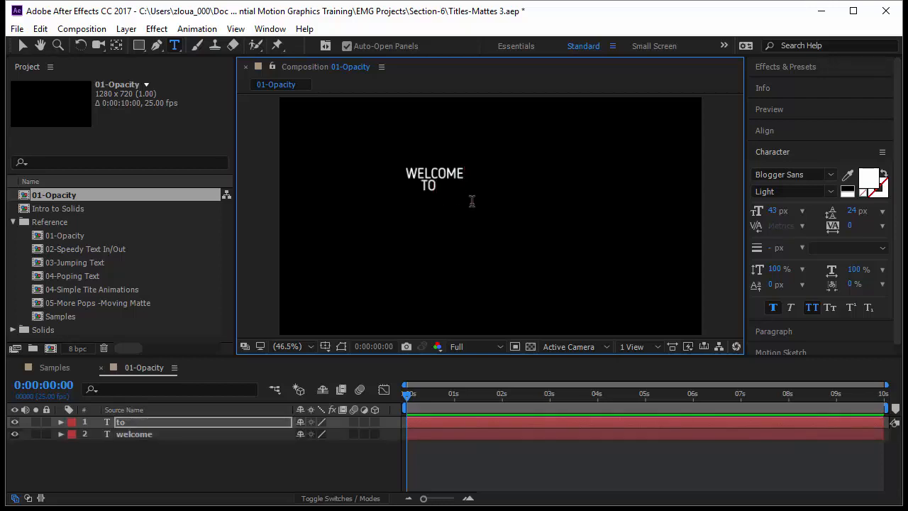
# Step: Add a third text layer reading "title animation" below the other two and return to the Selection tool
pyautogui.click(425, 217)
pyautogui.write('ti')
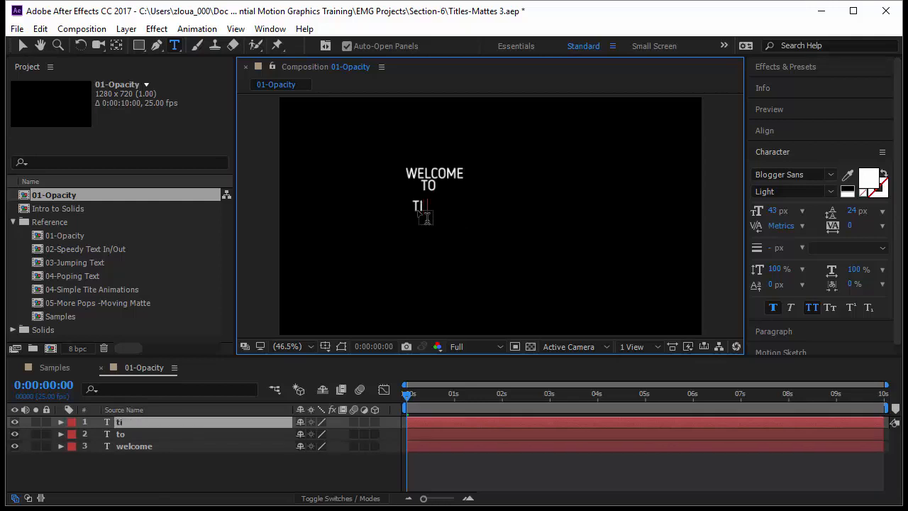
pyautogui.write('tle anima')
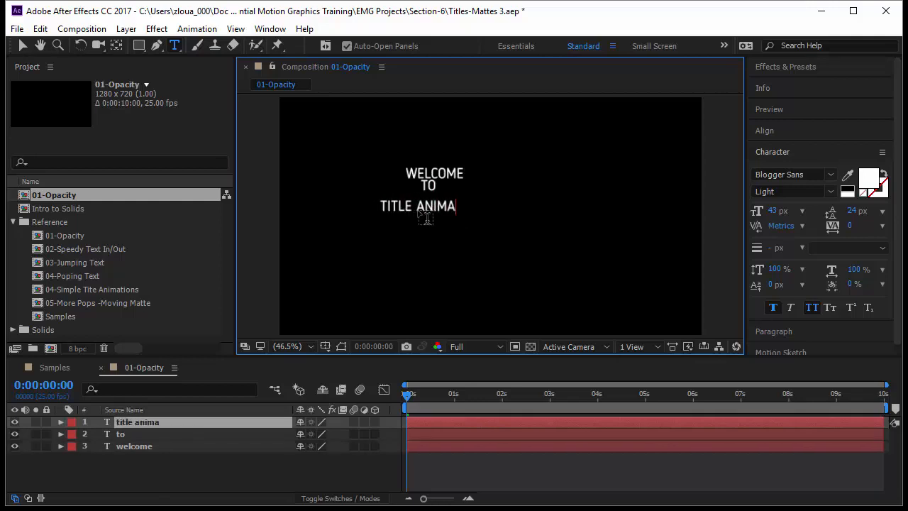
pyautogui.write('tion')
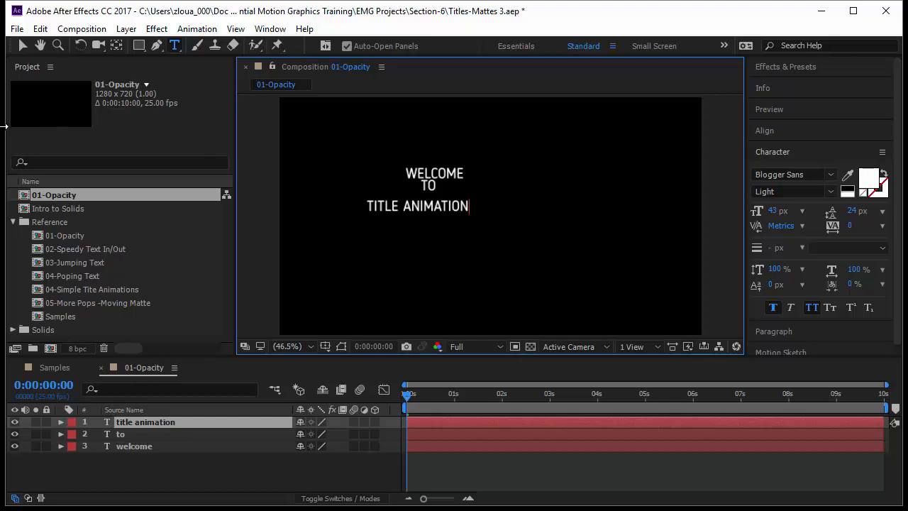
pyautogui.click(22, 44)
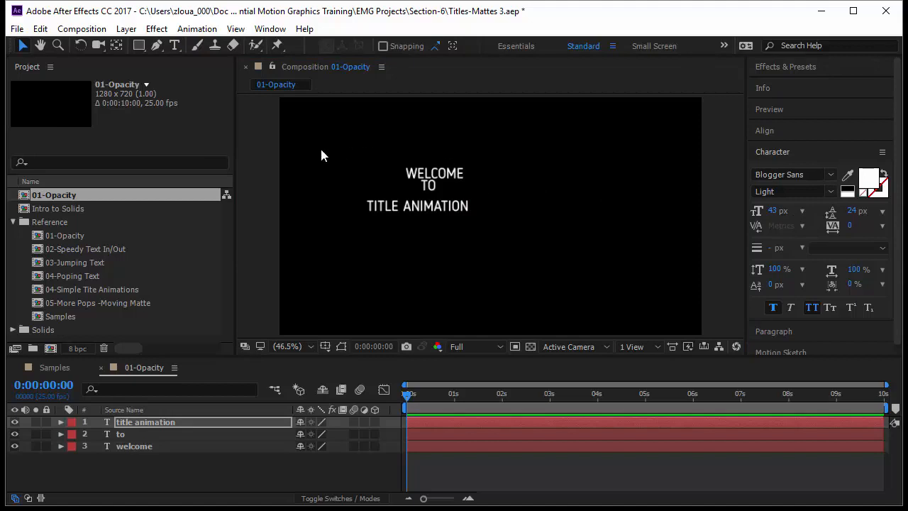
# Step: Select all three text layers and centre them horizontally, relative to the composition
pyautogui.moveTo(321, 155); pyautogui.dragTo(534, 261)
pyautogui.click(796, 134)
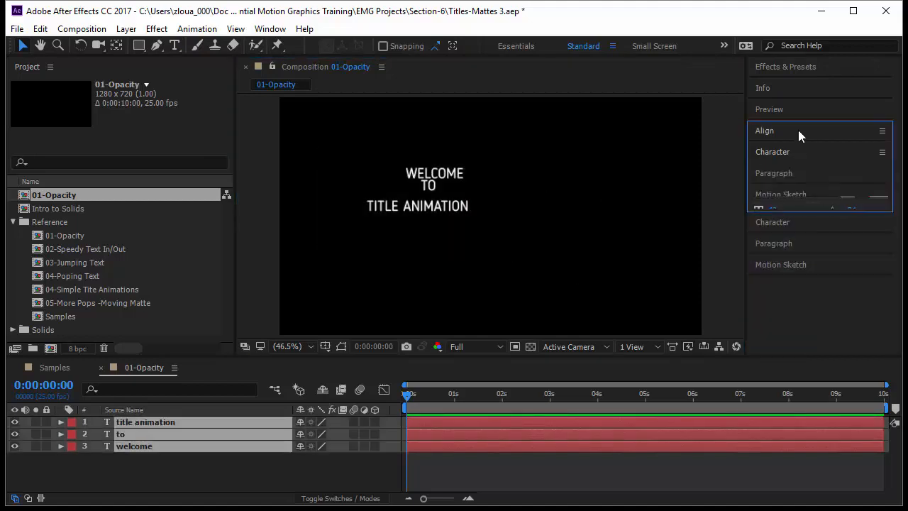
pyautogui.click(784, 166)
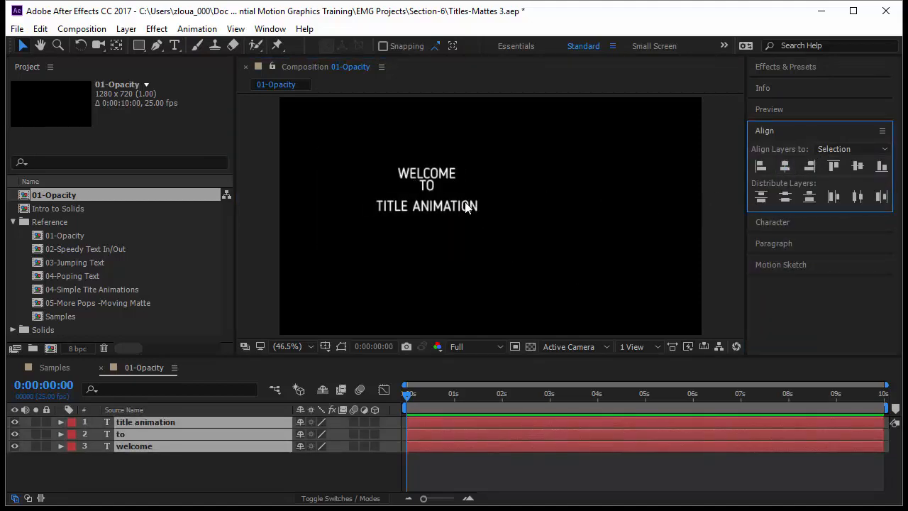
pyautogui.click(852, 149)
pyautogui.click(825, 180)
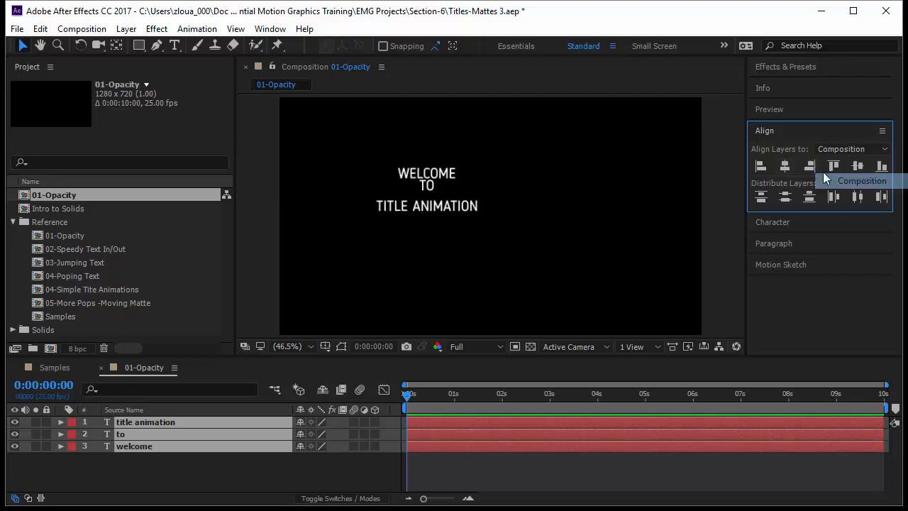
pyautogui.click(785, 166)
pyautogui.click(584, 209)
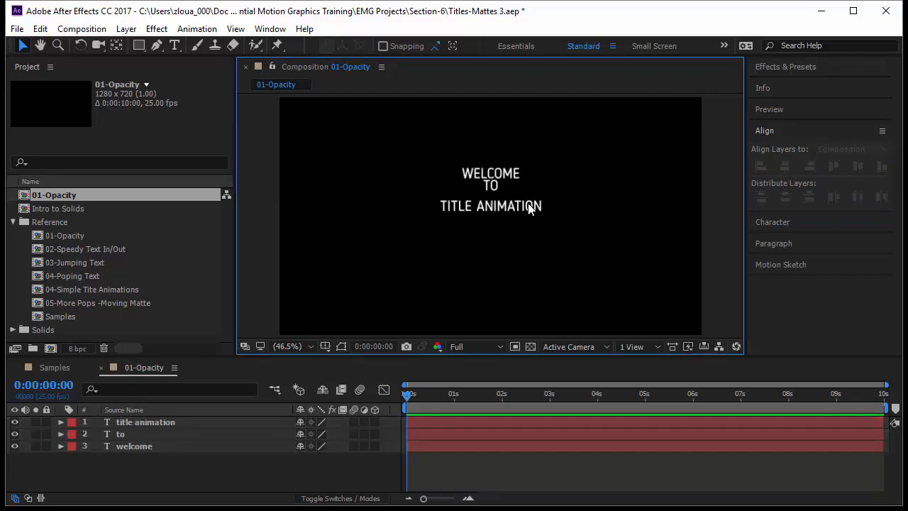
# Step: Spread the three text lines vertically by moving TITLE ANIMATION, TO and WELCOME lower in the frame
pyautogui.moveTo(528, 207); pyautogui.dragTo(530, 241)
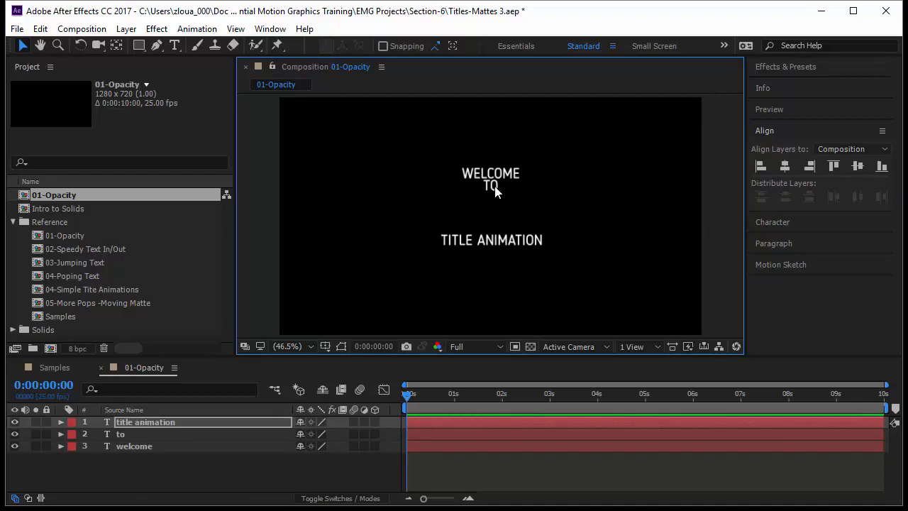
pyautogui.moveTo(495, 191)
pyautogui.mouseDown()
pyautogui.moveTo(495, 217)
pyautogui.moveTo(508, 180)
pyautogui.moveTo(505, 200)
pyautogui.moveTo(503, 190)
pyautogui.mouseUp()
pyautogui.click(563, 217)
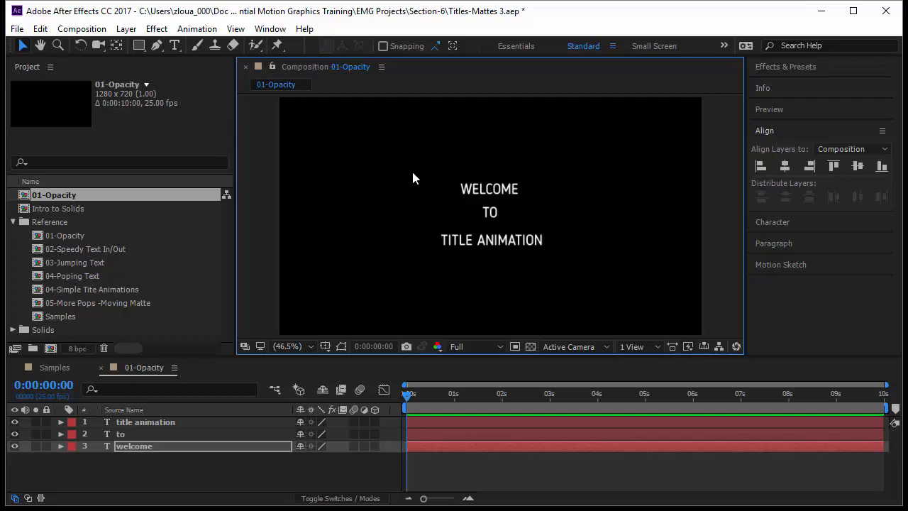
# Step: Show the layer controls and set the font size of all three text layers to 99 px
pyautogui.moveTo(412, 172); pyautogui.dragTo(590, 276)
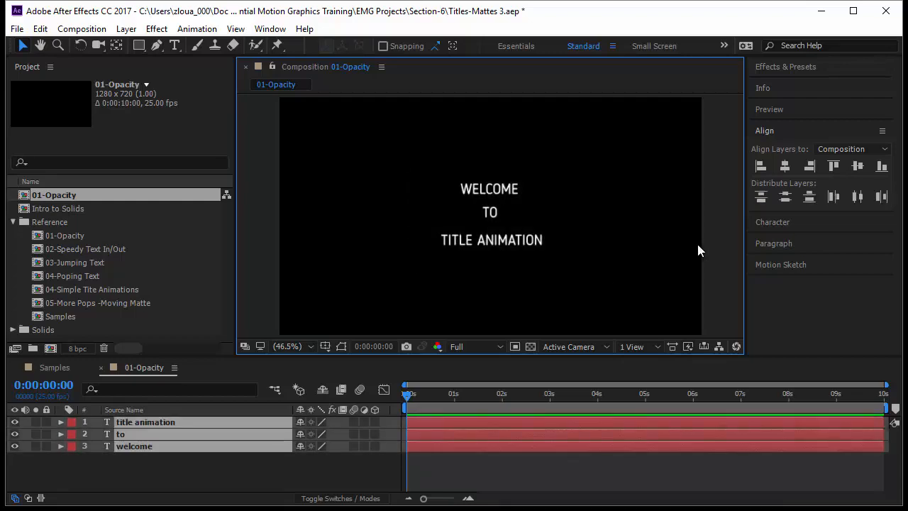
pyautogui.click(341, 346)
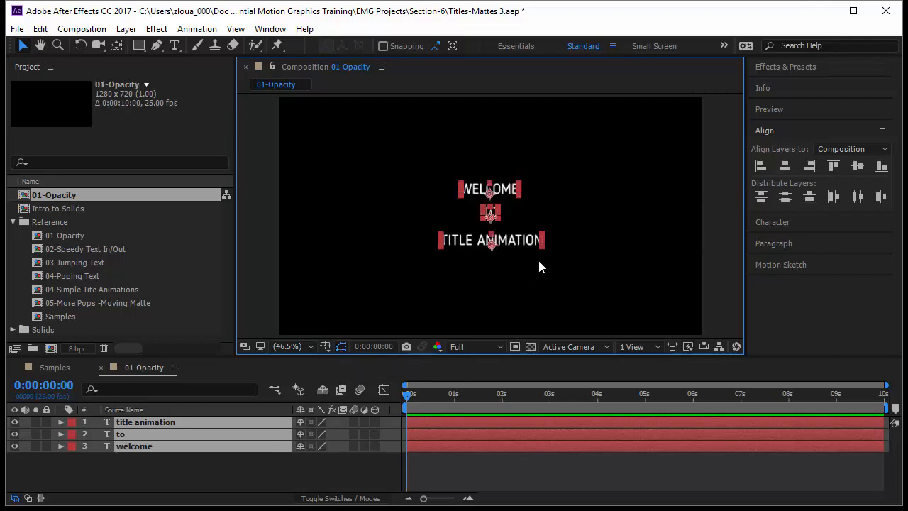
pyautogui.click(778, 225)
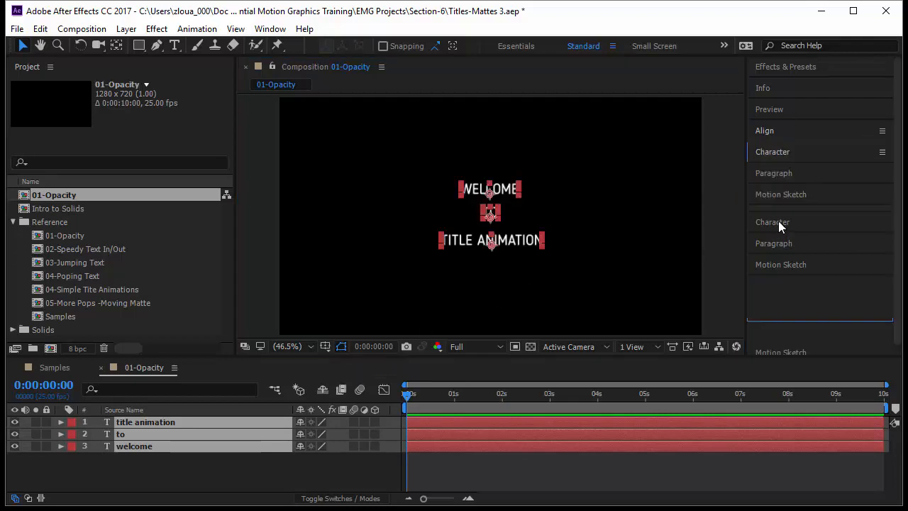
pyautogui.moveTo(777, 211); pyautogui.dragTo(823, 224)
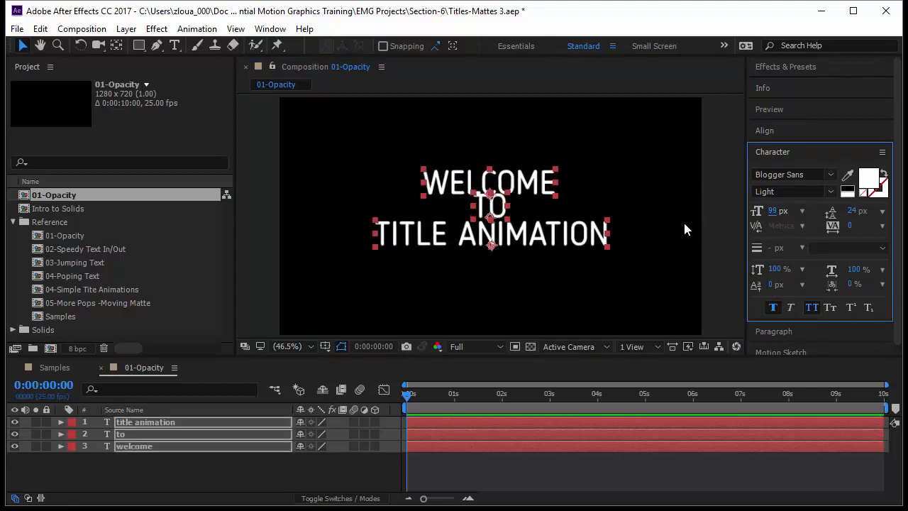
# Step: Realign the enlarged text layers to the composition's horizontal centre and deselect them
pyautogui.click(785, 153)
pyautogui.click(780, 132)
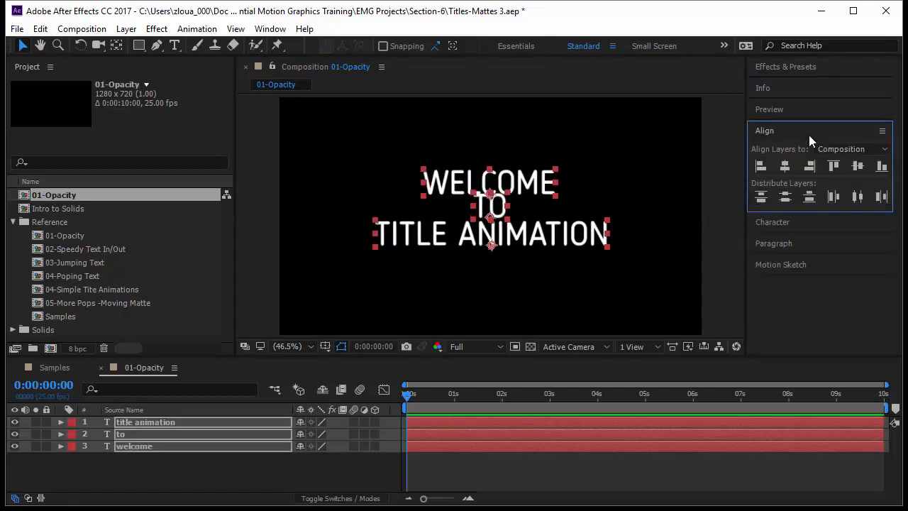
pyautogui.click(628, 205)
# Step: Nudge the TITLE ANIMATION layer down to separate it from the line above
pyautogui.click(567, 239)
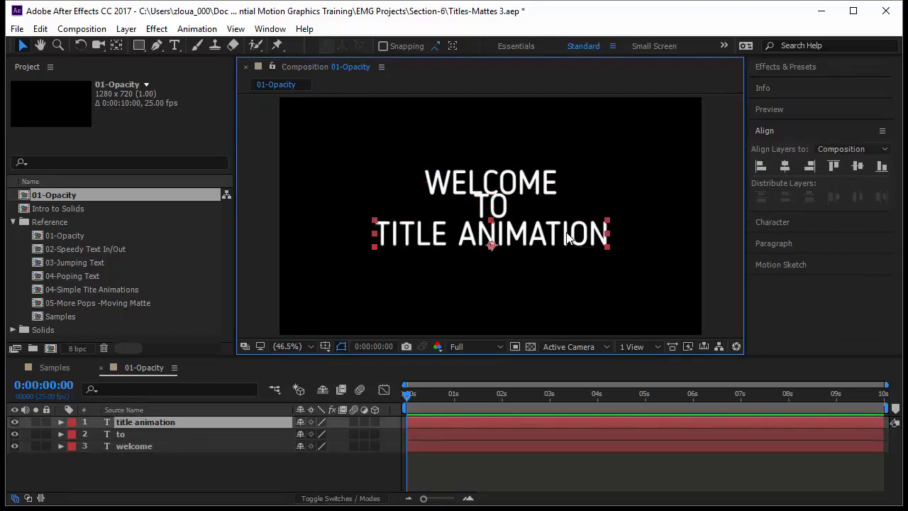
pyautogui.press('Down')
pyautogui.press('Down')
pyautogui.press('Down')
pyautogui.hotkey('shift', 'Down')
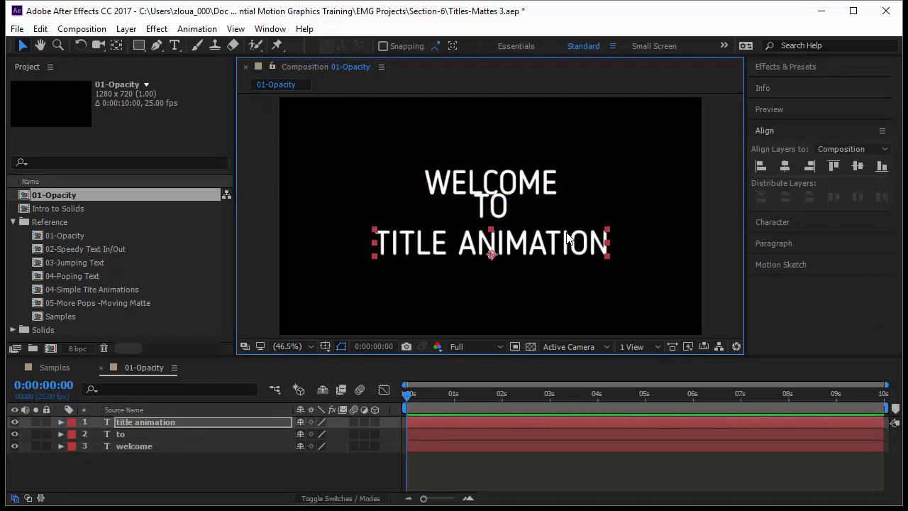
# Step: Nudge the TO layer down so it sits evenly between WELCOME and TITLE ANIMATION
pyautogui.click(499, 207)
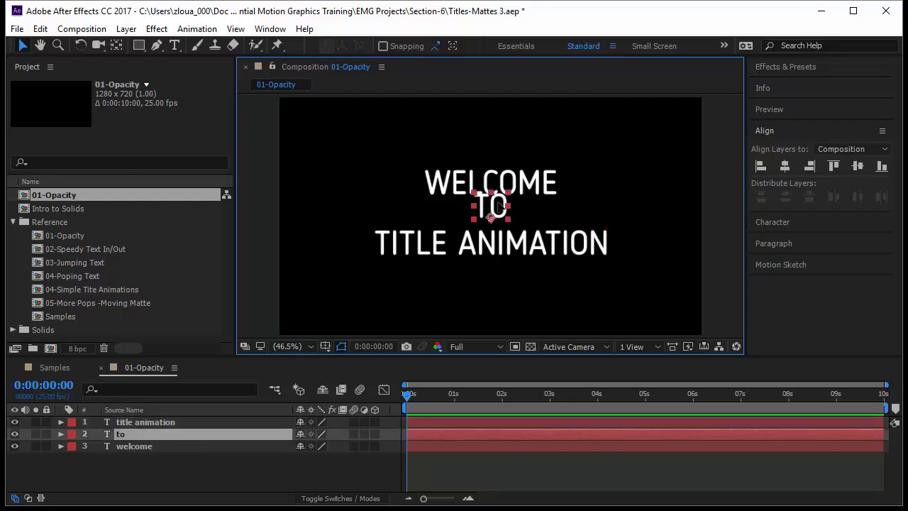
pyautogui.hotkey('shift', 'Down')
pyautogui.click(537, 178)
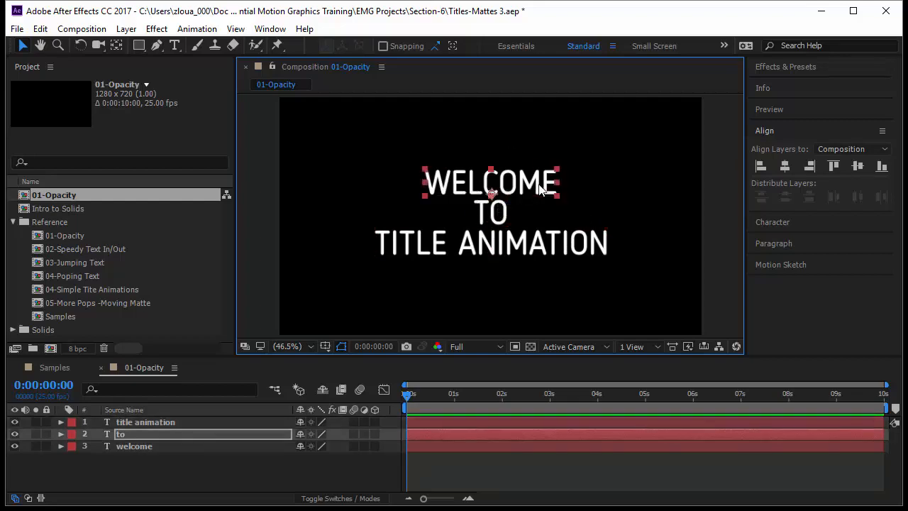
pyautogui.click(632, 183)
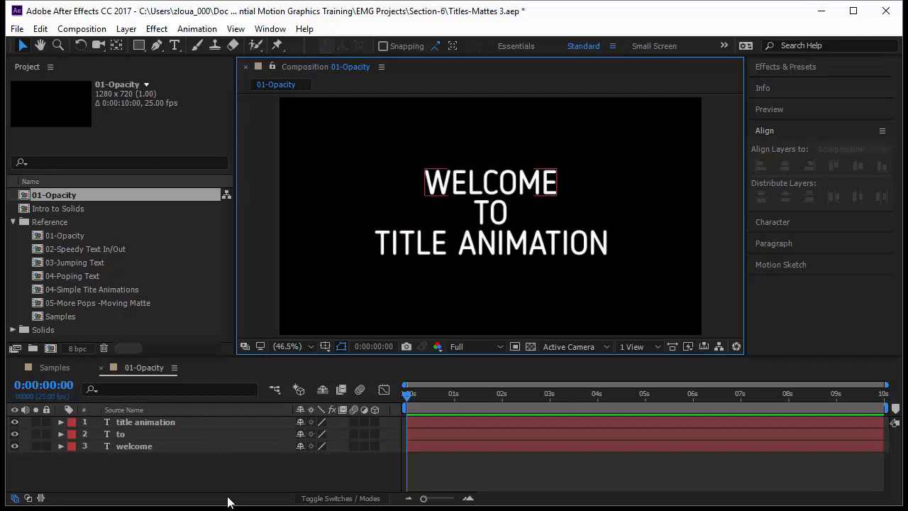
# Step: Keyframe the opacity of all three text layers from 0% at 0:00:00:00 to 100% at 0:00:01:00
pyautogui.click(161, 456)
pyautogui.moveTo(162, 451); pyautogui.dragTo(175, 418)
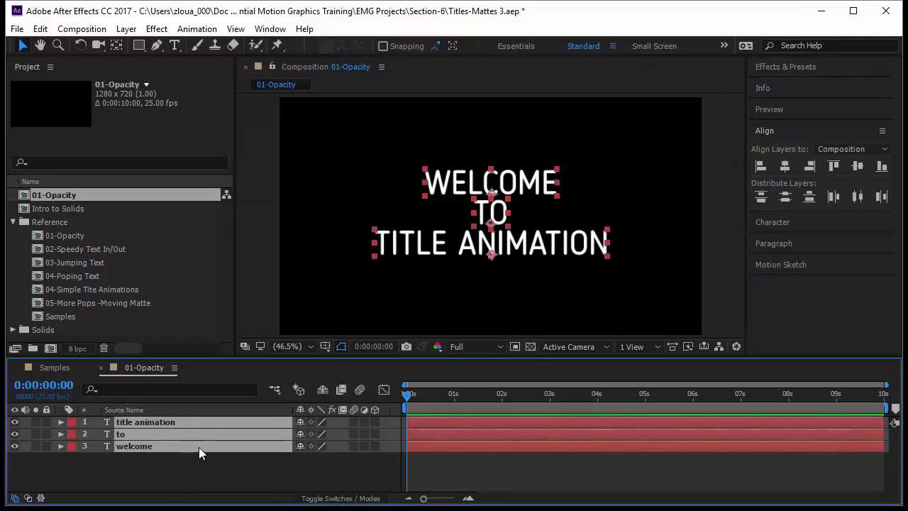
pyautogui.press('t')
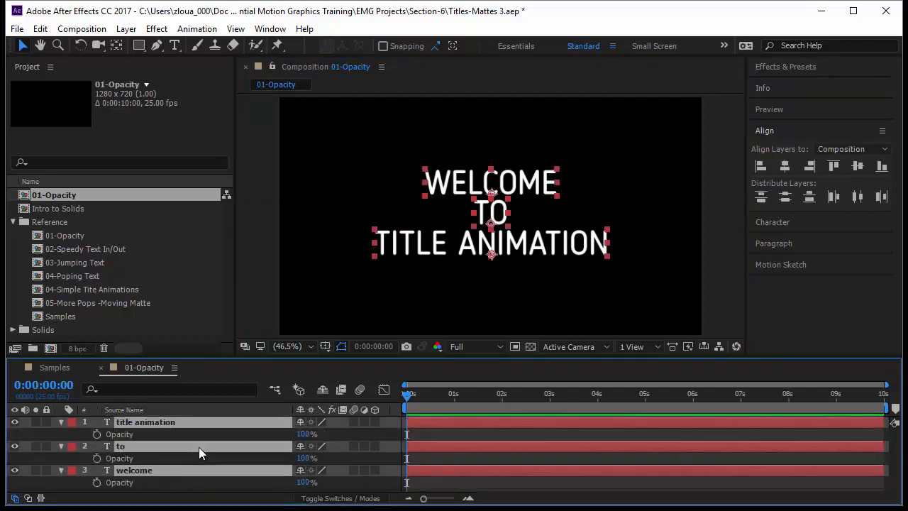
pyautogui.click(95, 434)
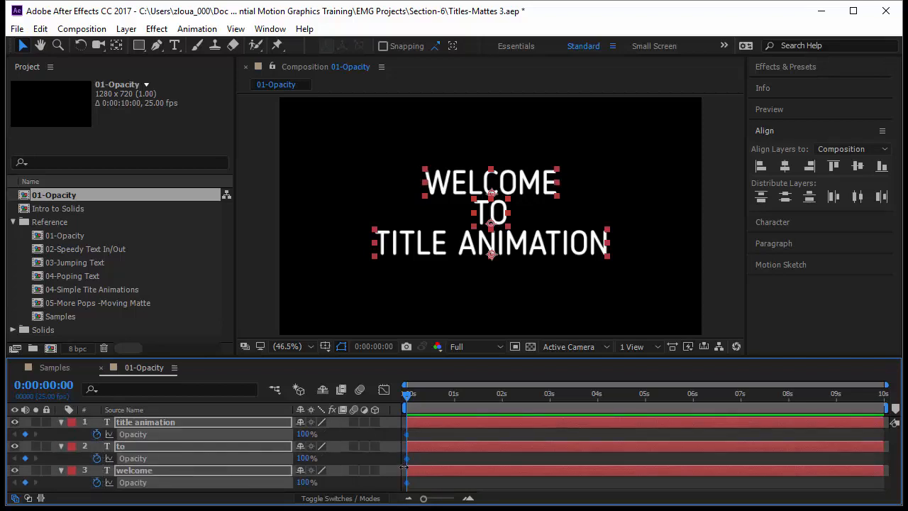
pyautogui.click(304, 433)
pyautogui.write('0')
pyautogui.press('Return')
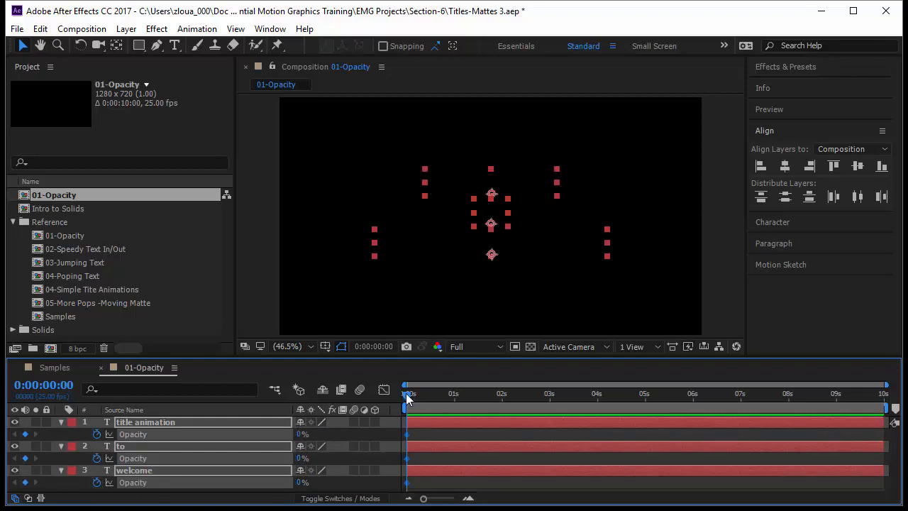
pyautogui.moveTo(406, 393); pyautogui.dragTo(454, 405)
pyautogui.moveTo(299, 433); pyautogui.dragTo(372, 434)
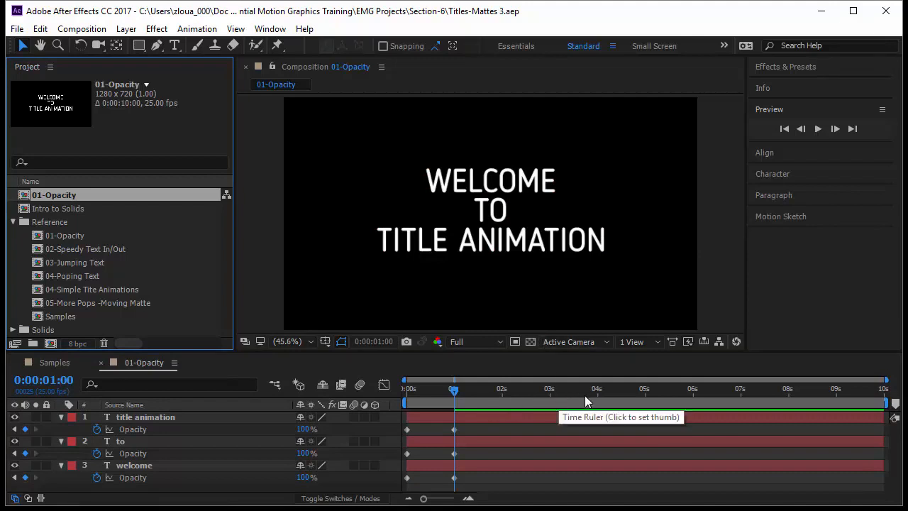
# Step: End the work area at 0:00:04:23 and preview the fade-in from the start of the composition
pyautogui.moveTo(454, 389); pyautogui.dragTo(642, 399)
pyautogui.press('n')
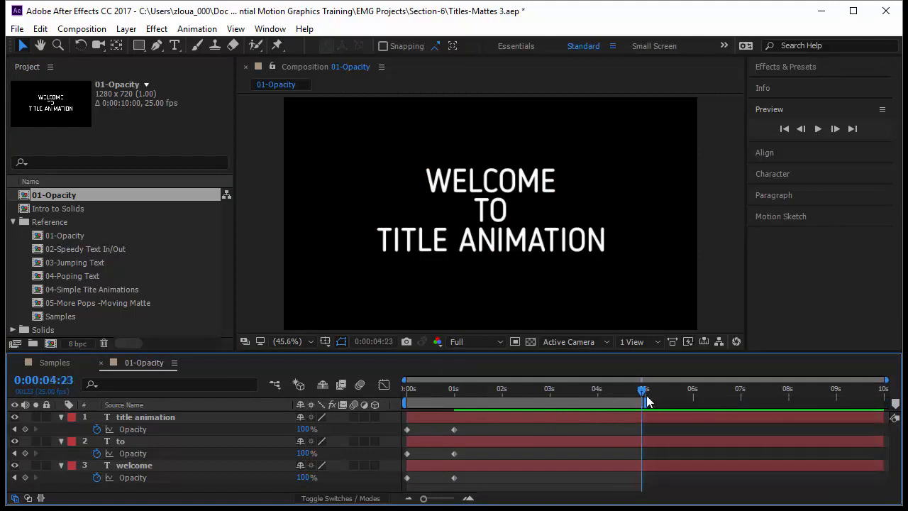
pyautogui.moveTo(643, 391); pyautogui.dragTo(355, 421)
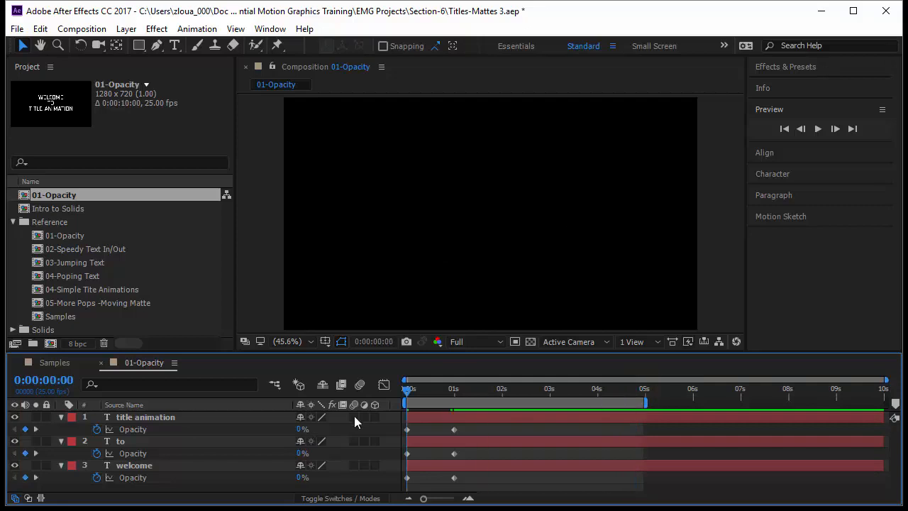
pyautogui.click(818, 128)
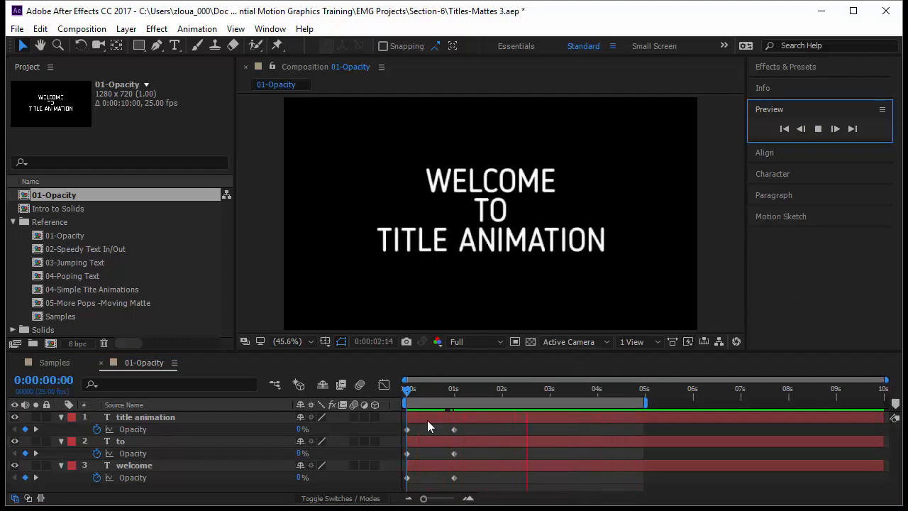
# Step: Apply Easy Ease to all opacity keyframes and extend the first keyframes' outgoing speed handle to about halfway along the one-second fade
pyautogui.moveTo(466, 425)
pyautogui.mouseDown()
pyautogui.moveTo(464, 458)
pyautogui.moveTo(401, 488)
pyautogui.mouseUp()
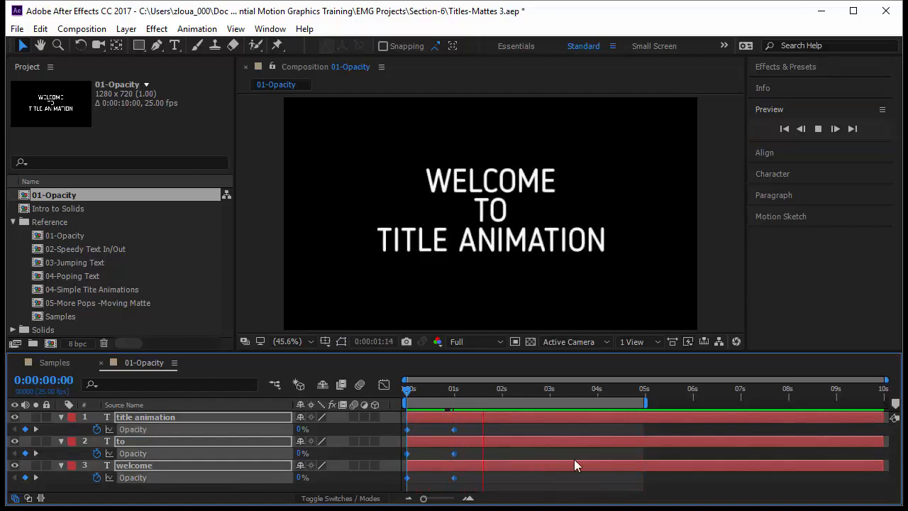
pyautogui.press('F9')
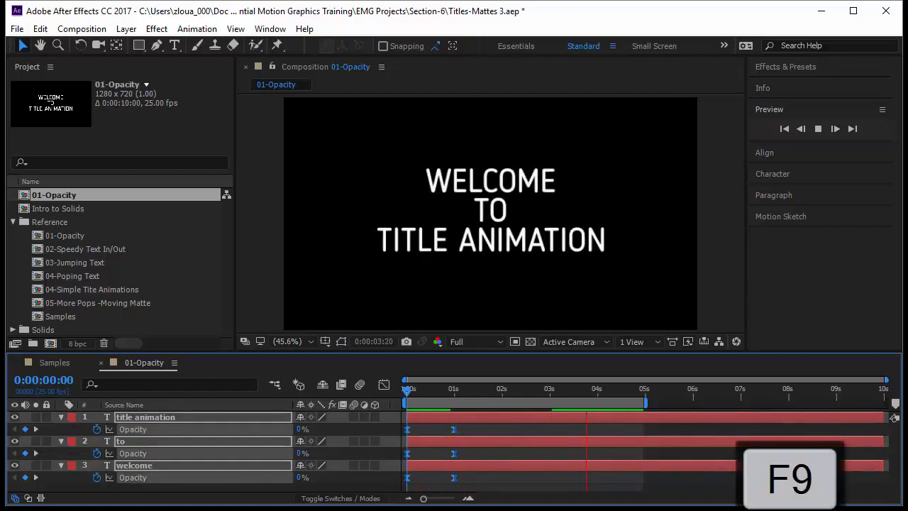
pyautogui.click(384, 384)
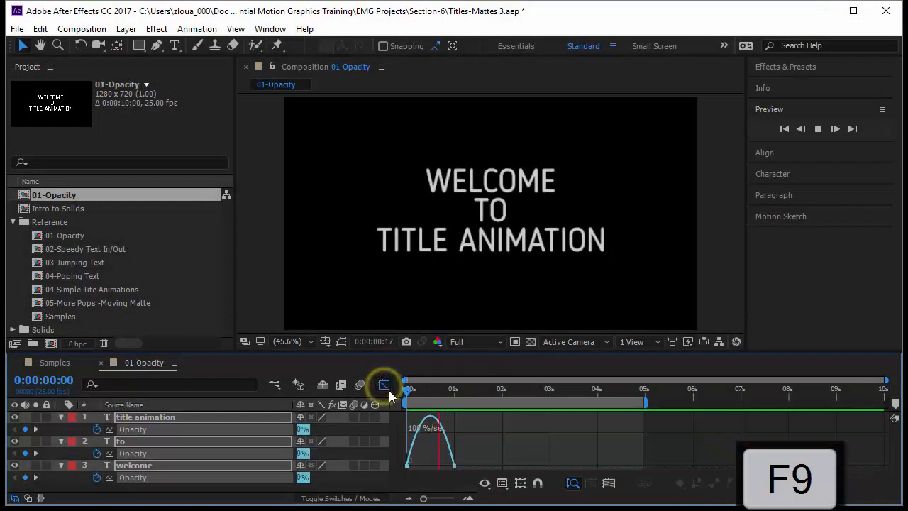
pyautogui.moveTo(465, 447); pyautogui.dragTo(398, 482)
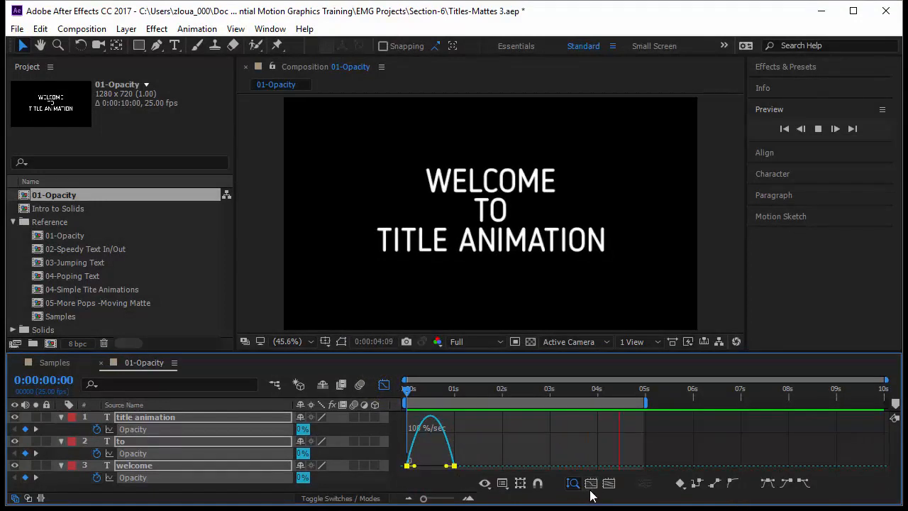
pyautogui.click(590, 484)
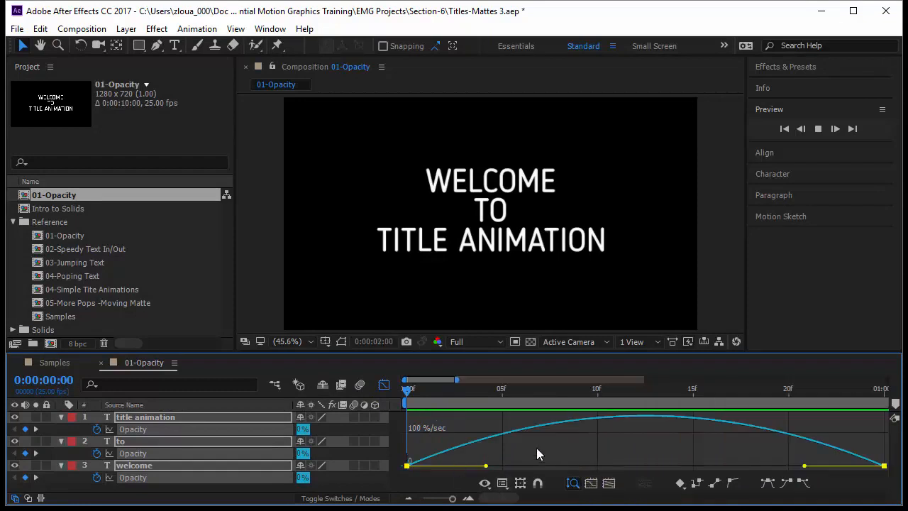
pyautogui.moveTo(418, 446); pyautogui.dragTo(400, 477)
pyautogui.moveTo(486, 465); pyautogui.dragTo(660, 470)
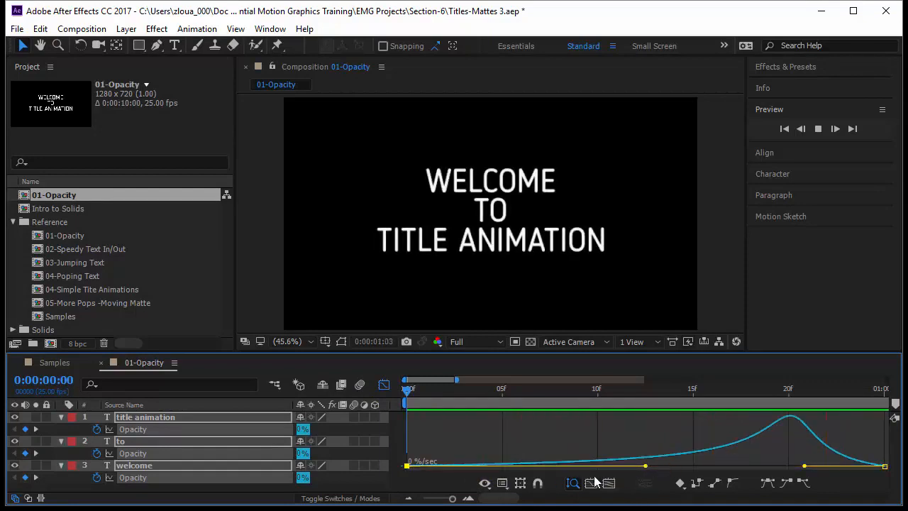
# Step: Leave the Graph Editor, show the whole work area in the timeline and preview the eased fade-in
pyautogui.click(384, 385)
pyautogui.moveTo(452, 499); pyautogui.dragTo(426, 499)
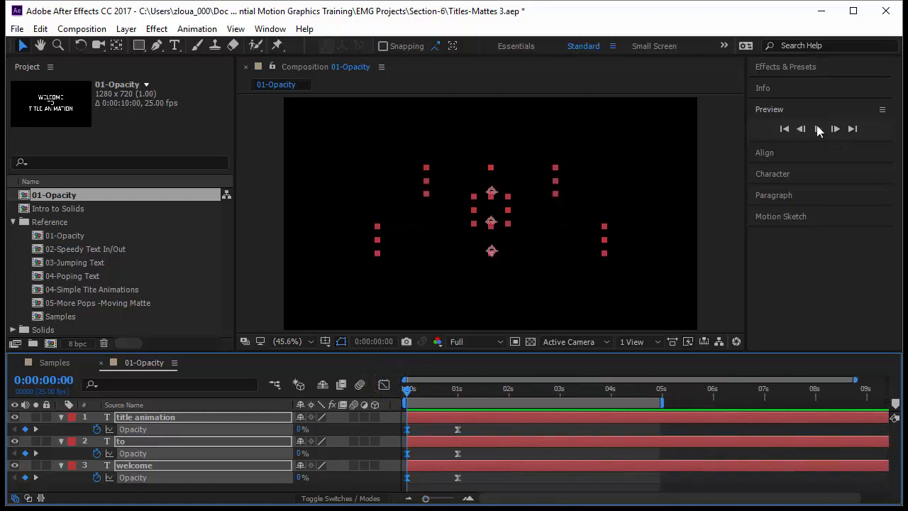
pyautogui.click(818, 129)
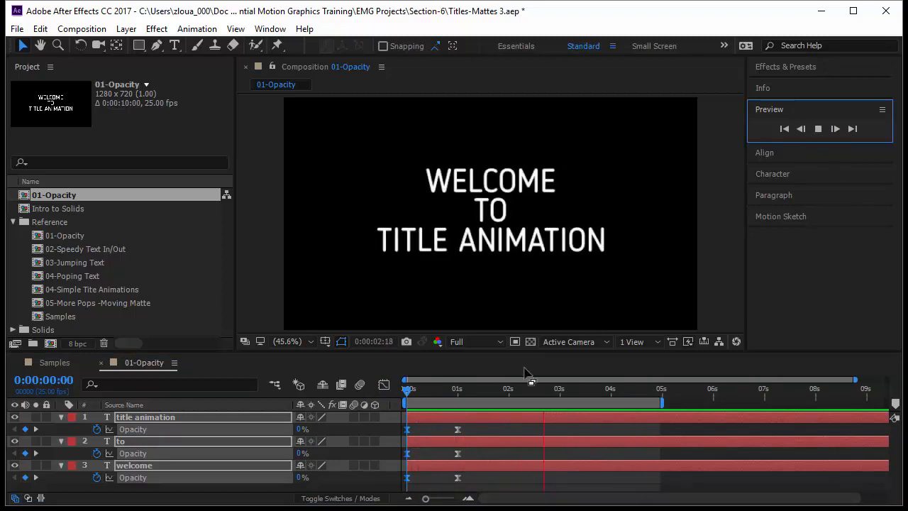
# Step: Copy the title animation layer's two opacity keyframes and paste them at 0:00:02:13
pyautogui.moveTo(408, 390); pyautogui.dragTo(536, 412)
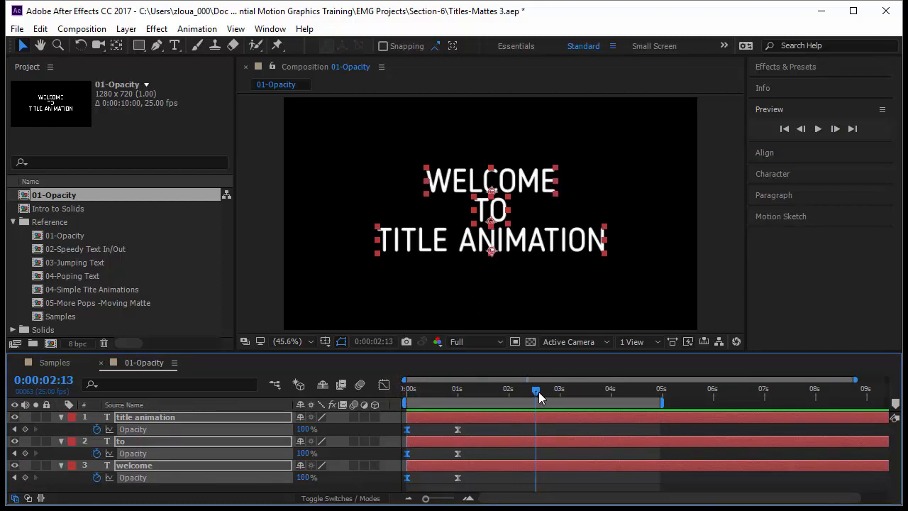
pyautogui.click(608, 433)
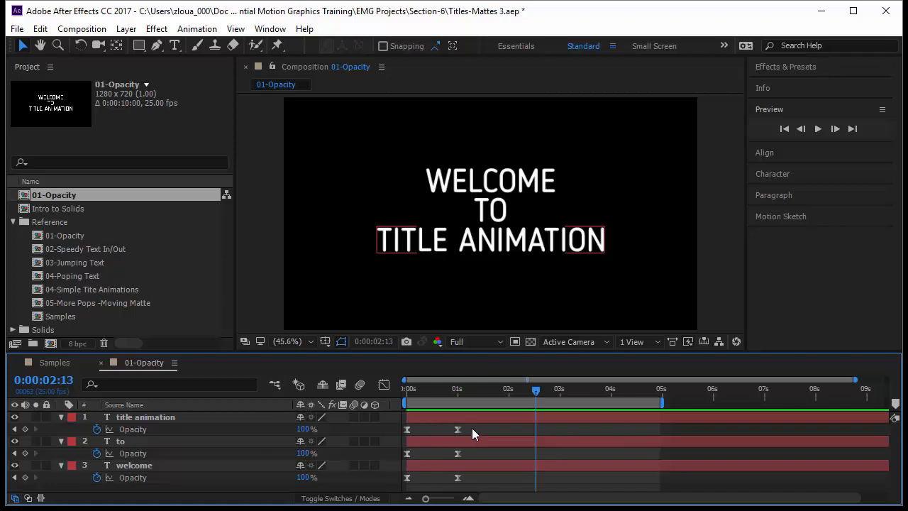
pyautogui.moveTo(471, 428); pyautogui.dragTo(388, 433)
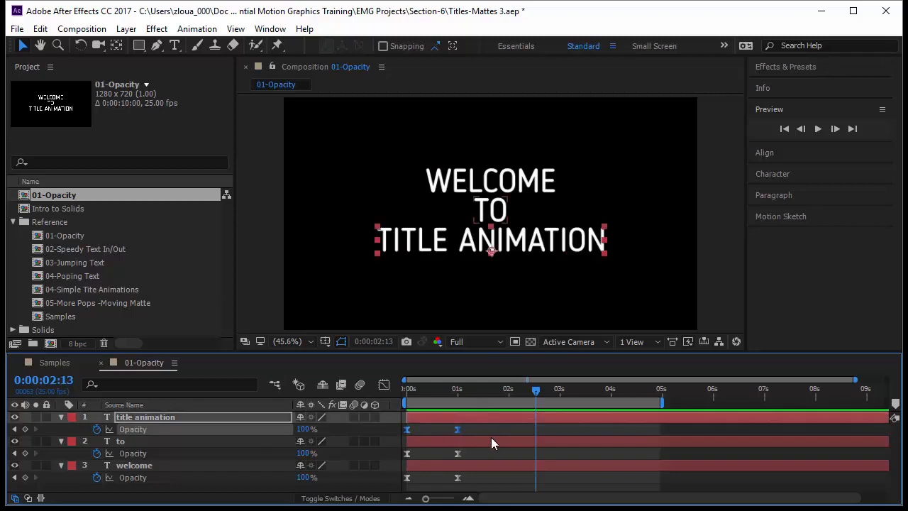
pyautogui.hotkey('ctrl', 'c')
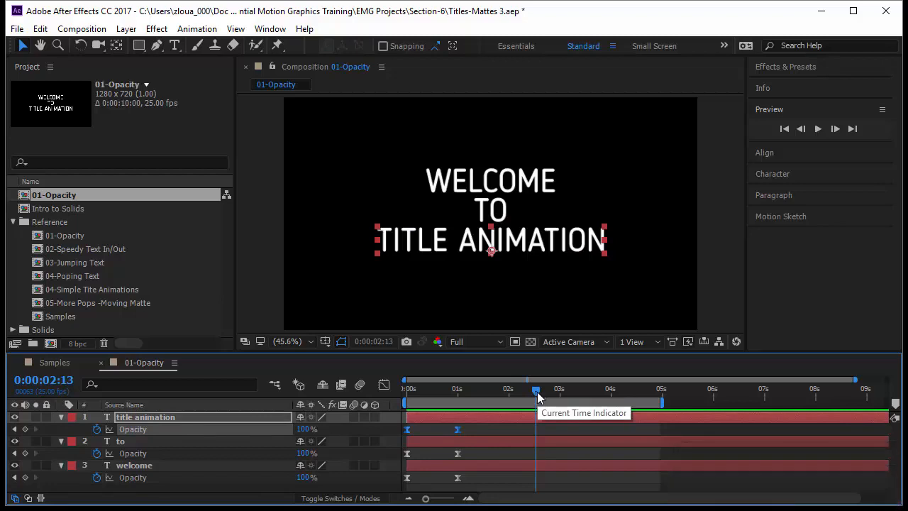
pyautogui.hotkey('ctrl', 'v')
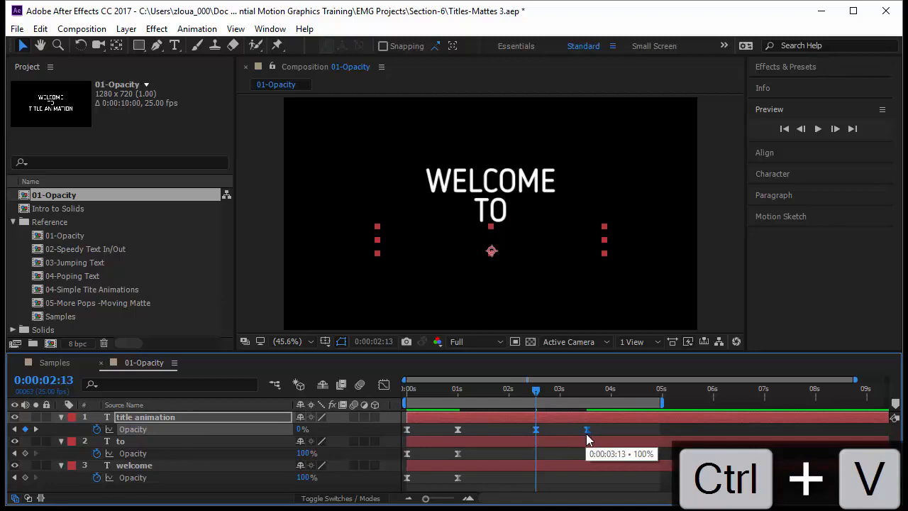
# Step: Time-reverse the title animation layer's two pasted opacity keyframes to make a fade-out, and preview the composition from the start
pyautogui.click(526, 392)
pyautogui.moveTo(498, 398); pyautogui.dragTo(486, 434)
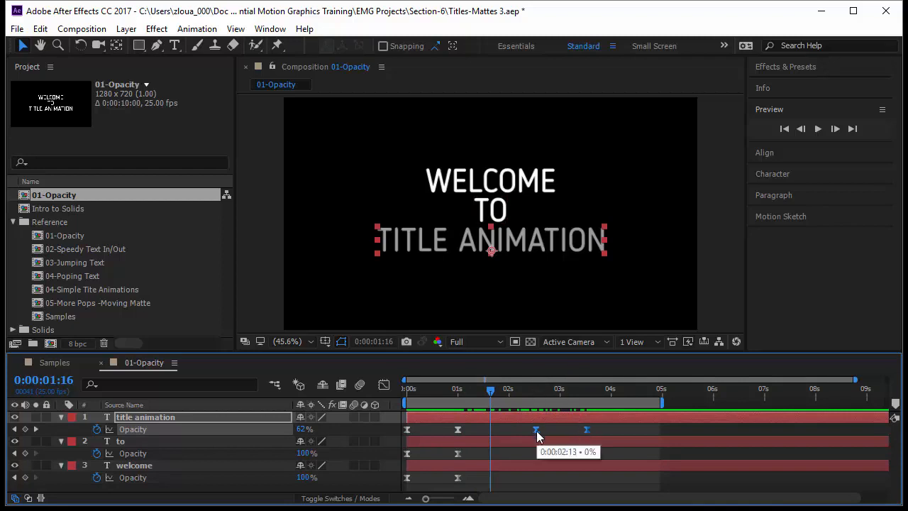
pyautogui.click(601, 428)
pyautogui.moveTo(601, 427); pyautogui.dragTo(518, 431)
pyautogui.rightClick(537, 430)
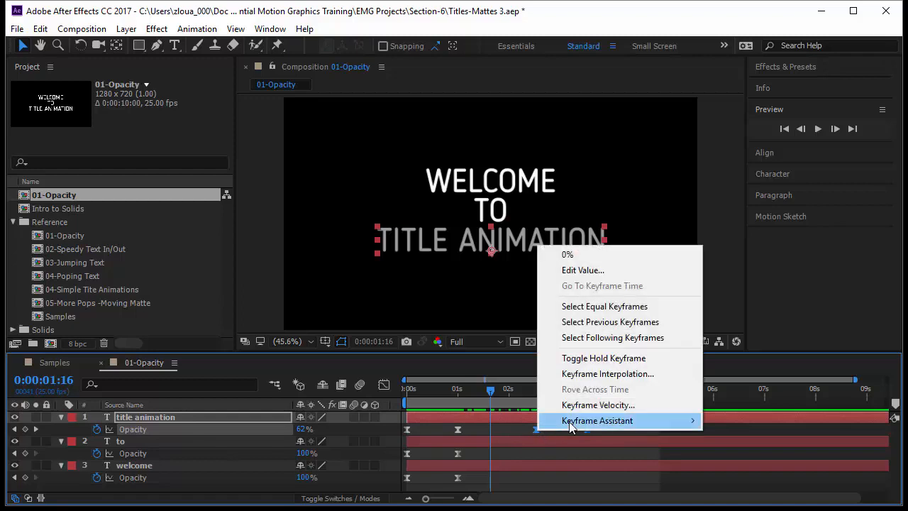
pyautogui.moveTo(571, 424)
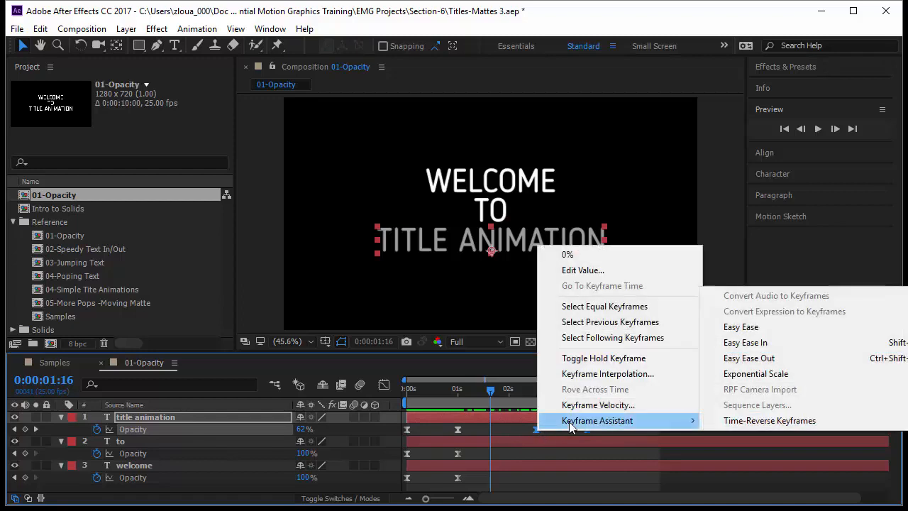
pyautogui.click(733, 422)
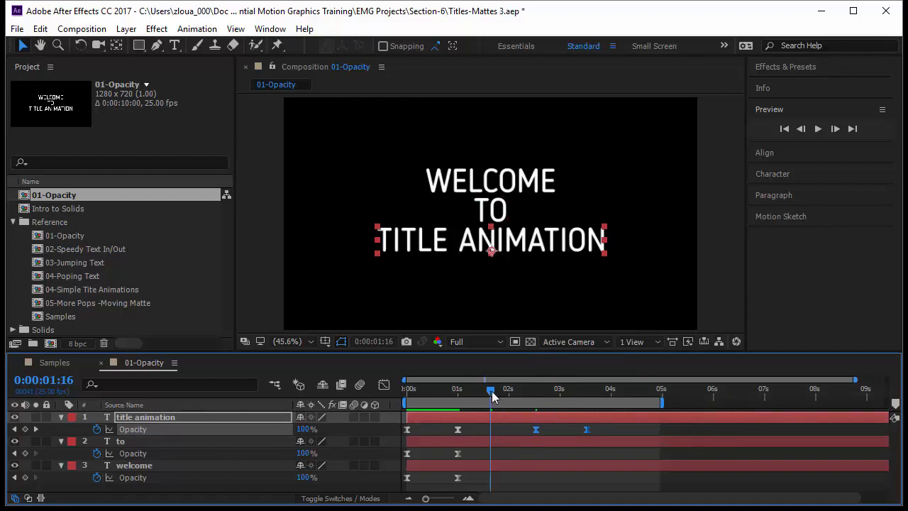
pyautogui.moveTo(492, 391); pyautogui.dragTo(406, 391)
pyautogui.press('space')
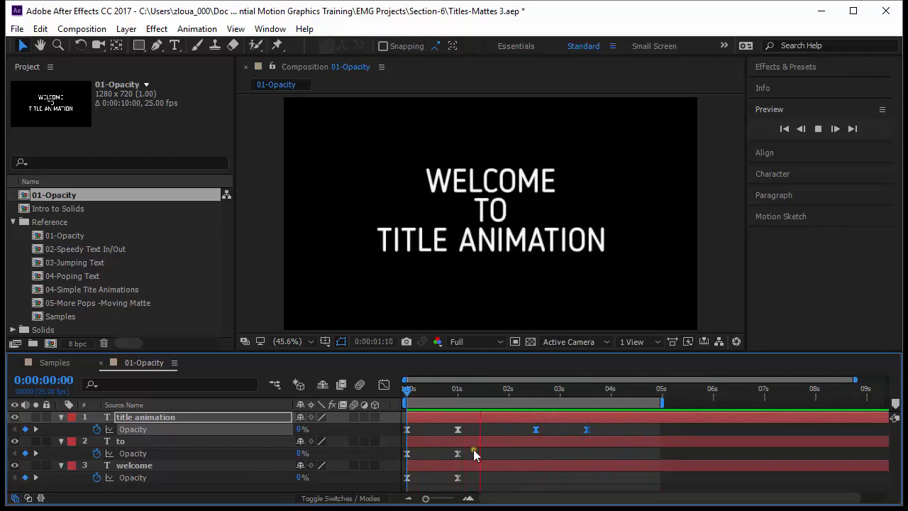
# Step: Copy the "to" layer's two opacity keyframes and paste them at 0:00:02:13, in line with the title animation fade-out
pyautogui.moveTo(473, 449); pyautogui.dragTo(390, 456)
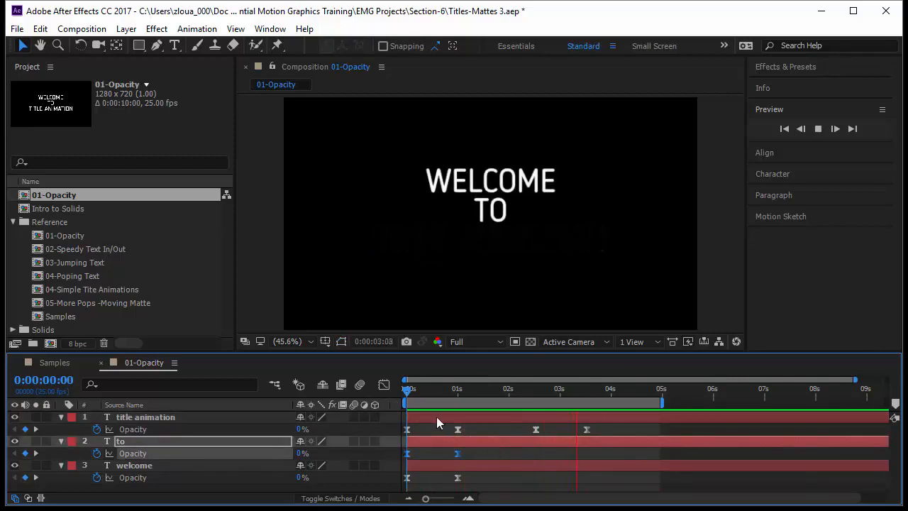
pyautogui.hotkey('ctrl', 'c')
pyautogui.moveTo(406, 390); pyautogui.dragTo(528, 399)
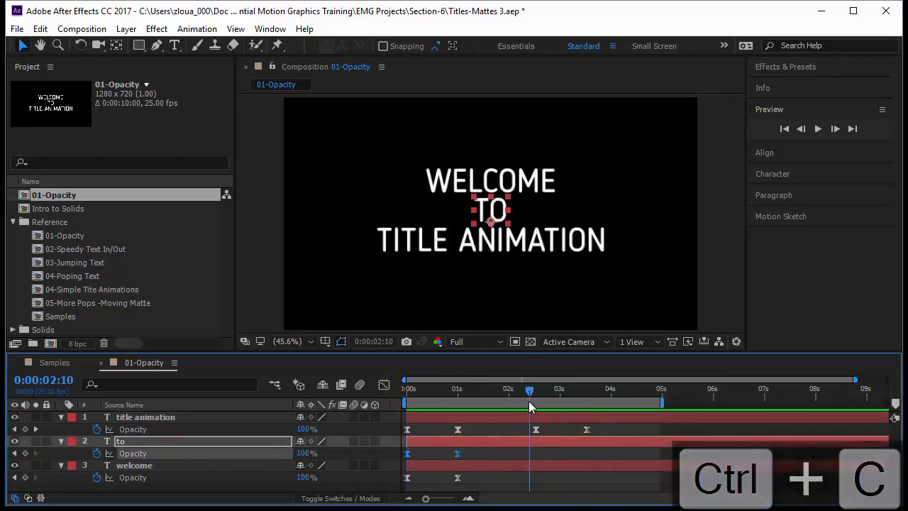
pyautogui.press('k')
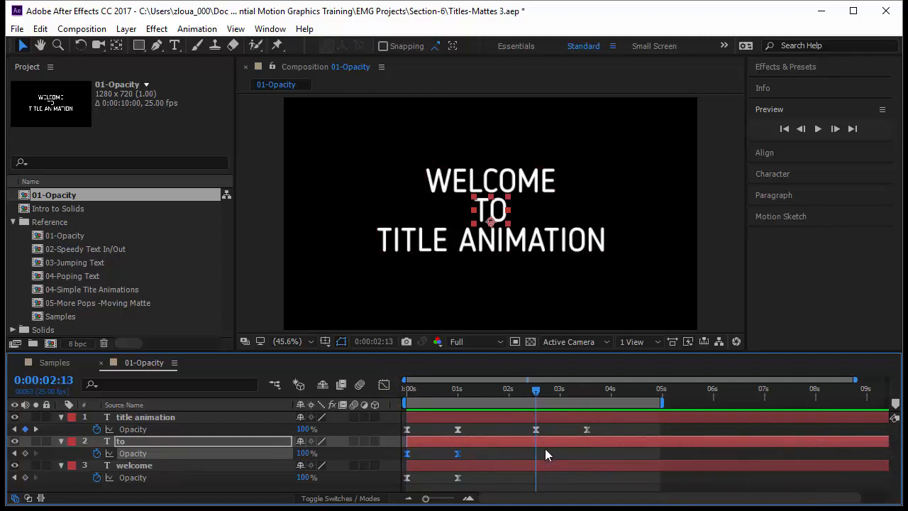
pyautogui.hotkey('ctrl', 'v')
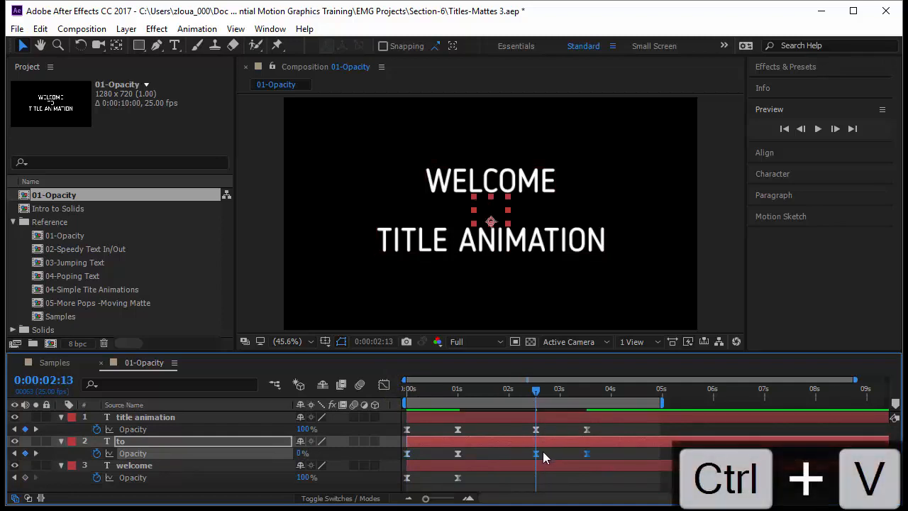
# Step: Copy the "welcome" layer's two opacity keyframes and paste them at 0:00:02:13
pyautogui.moveTo(489, 476); pyautogui.dragTo(401, 489)
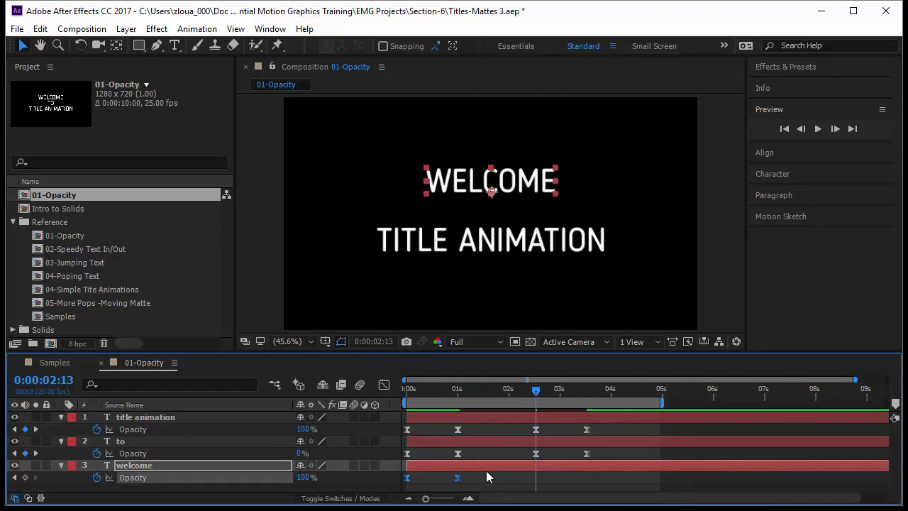
pyautogui.hotkey('ctrl', 'c')
pyautogui.hotkey('ctrl', 'v')
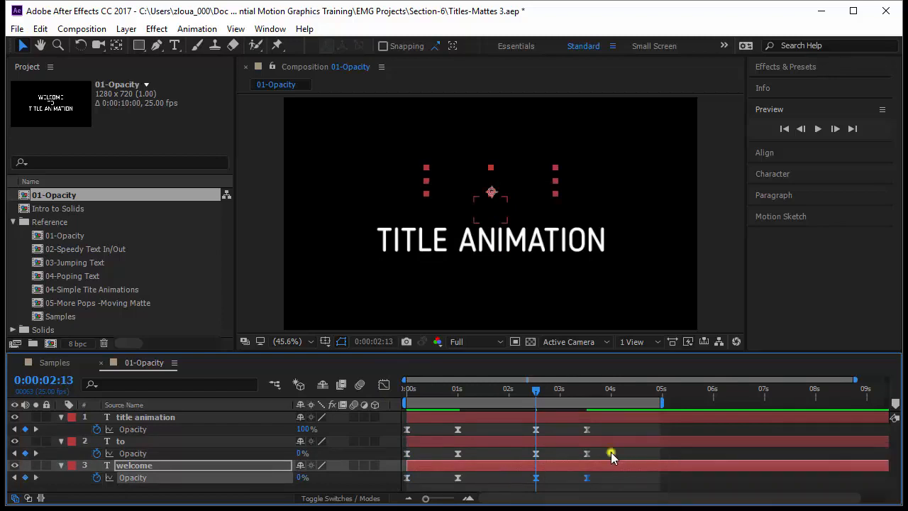
# Step: Time-reverse the pasted opacity keyframes of the "to" and "welcome" layers together so both lines fade out
pyautogui.moveTo(611, 452); pyautogui.dragTo(497, 488)
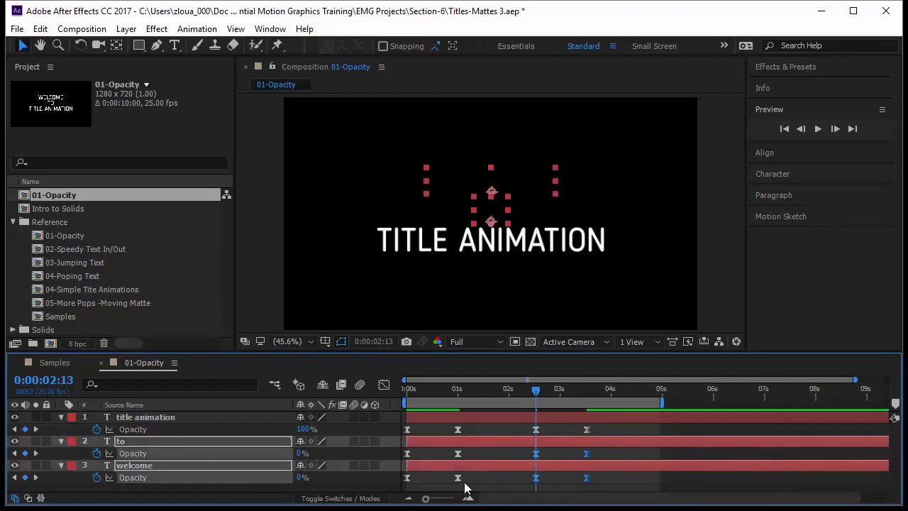
pyautogui.rightClick(536, 476)
pyautogui.moveTo(567, 466)
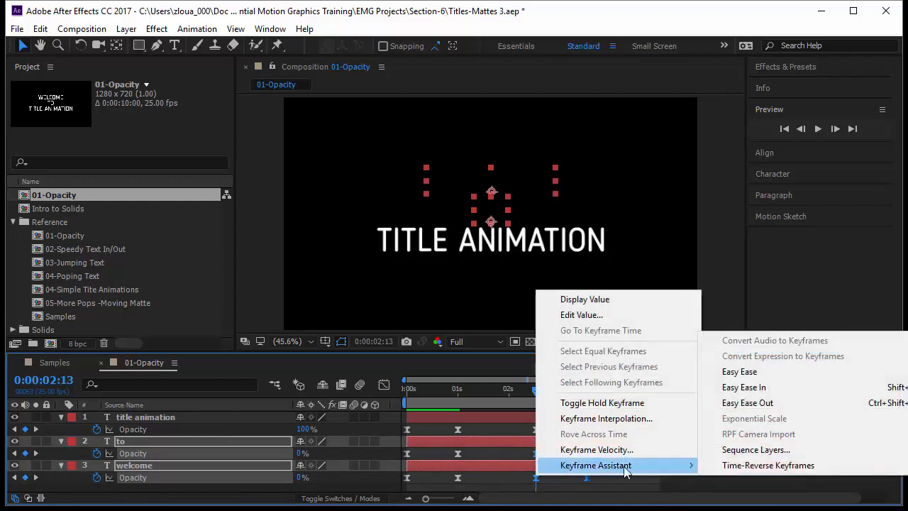
pyautogui.click(709, 466)
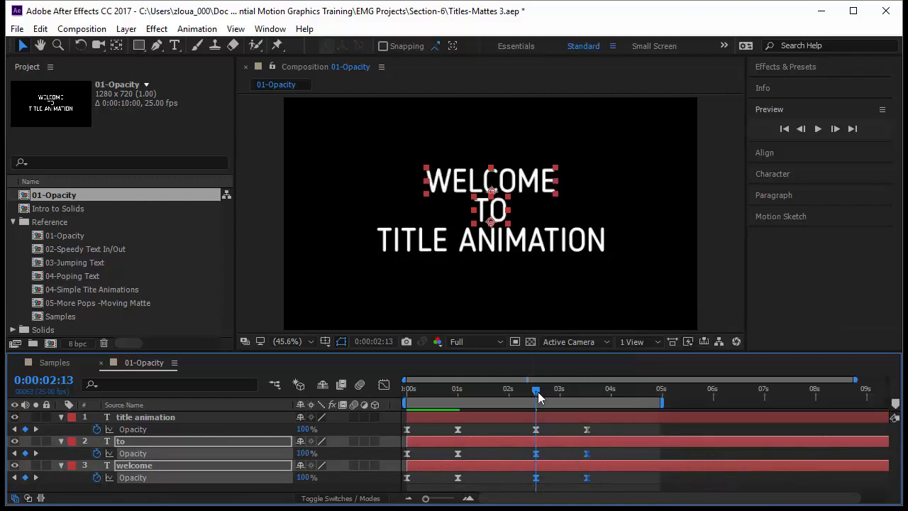
# Step: Preview the three text layers' fade-in and fade-out from the start of the composition, and enlarge the Timeline panel
pyautogui.moveTo(538, 393); pyautogui.dragTo(390, 424)
pyautogui.press('space')
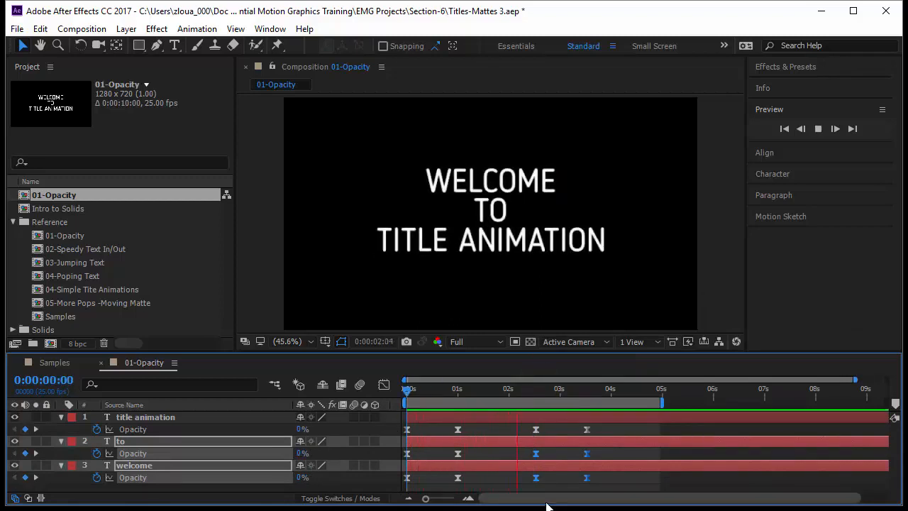
pyautogui.moveTo(472, 352); pyautogui.dragTo(470, 319)
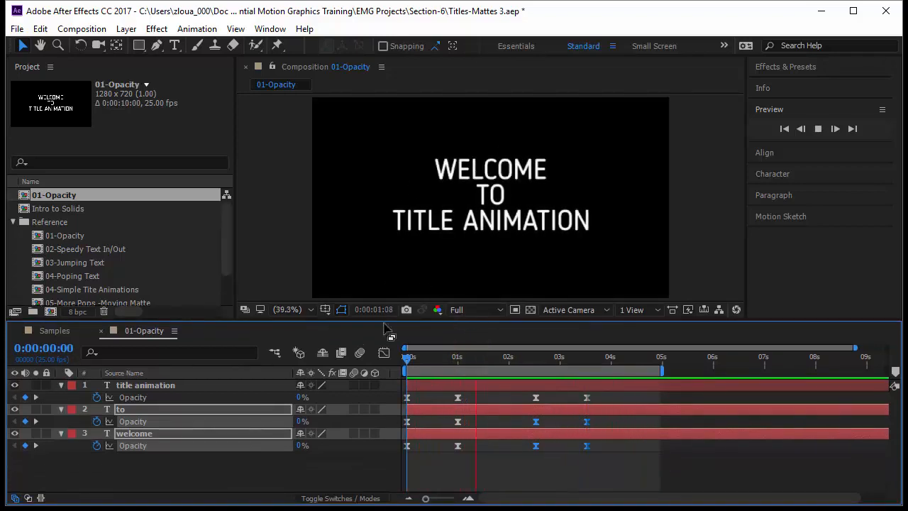
# Step: Stagger the layers so "to" starts at about 0.3 s and "title animation" at about 0.6 s, and preview the result
pyautogui.click(488, 469)
pyautogui.moveTo(481, 386); pyautogui.dragTo(512, 410)
pyautogui.press('space')
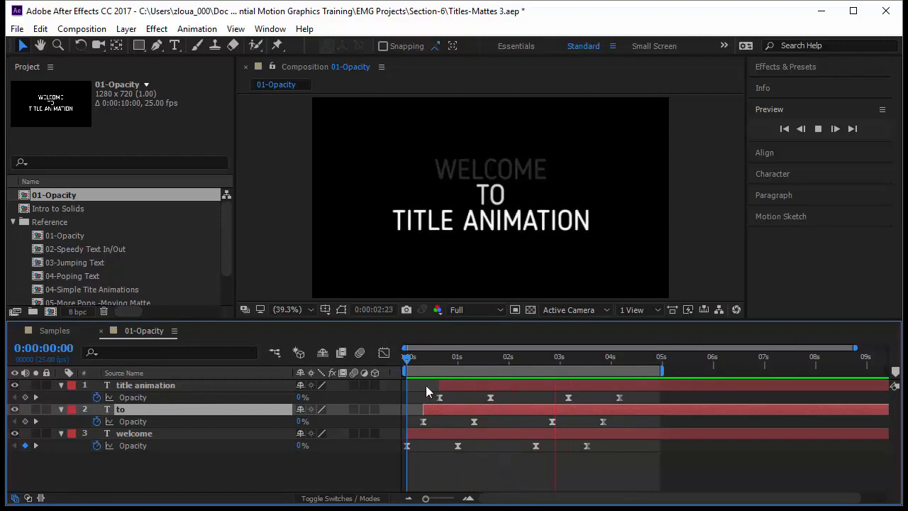
# Step: Delay the fade-out keyframes to begin at about 3.6 s for "to" and 4 s for "welcome", extending the work area to about 7 s
pyautogui.click(423, 435)
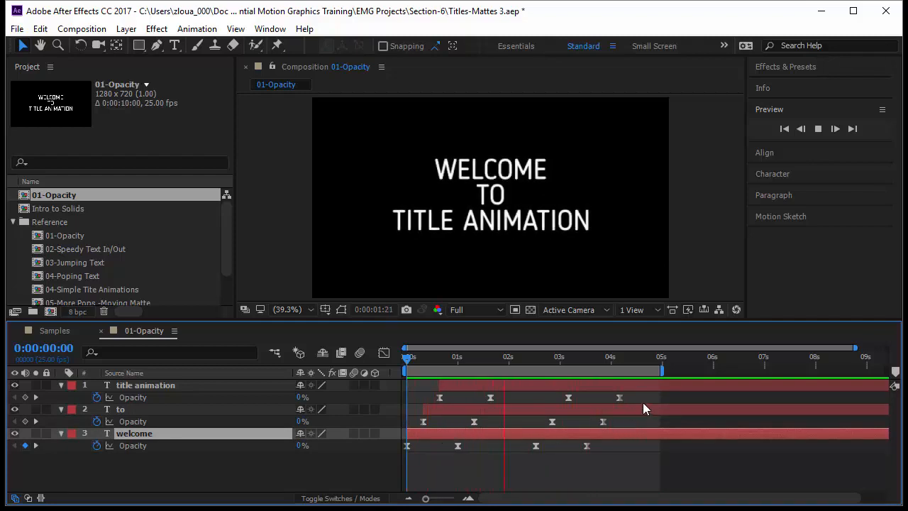
pyautogui.moveTo(624, 457); pyautogui.dragTo(590, 427)
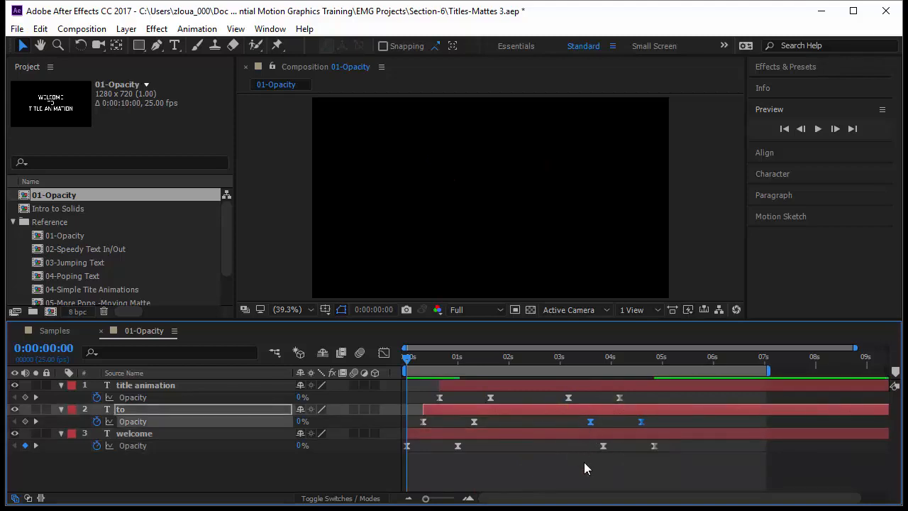
pyautogui.moveTo(583, 462); pyautogui.dragTo(664, 447)
pyautogui.click(369, 360)
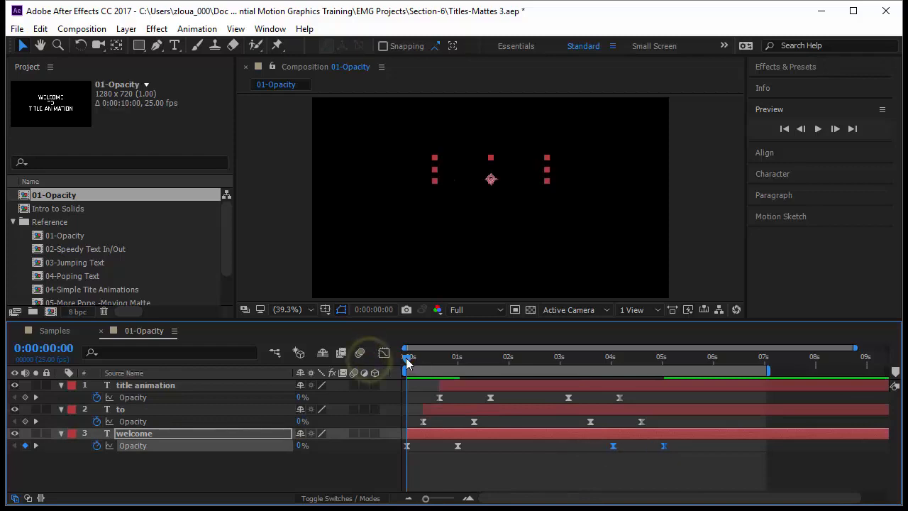
pyautogui.click(406, 358)
pyautogui.press('space')
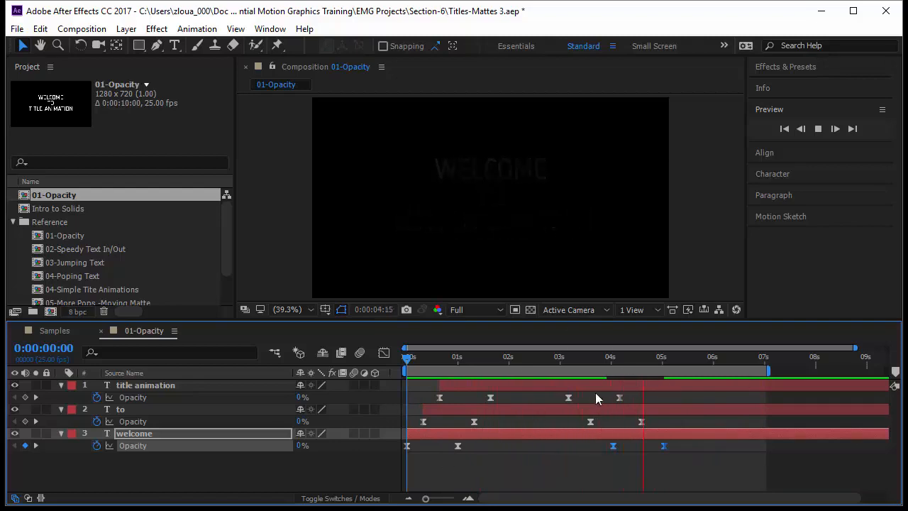
# Step: Try moving the "to" layer's two fade-out keyframes earlier to begin at about 2.8 s, and undo the move
pyautogui.moveTo(657, 421); pyautogui.dragTo(548, 425)
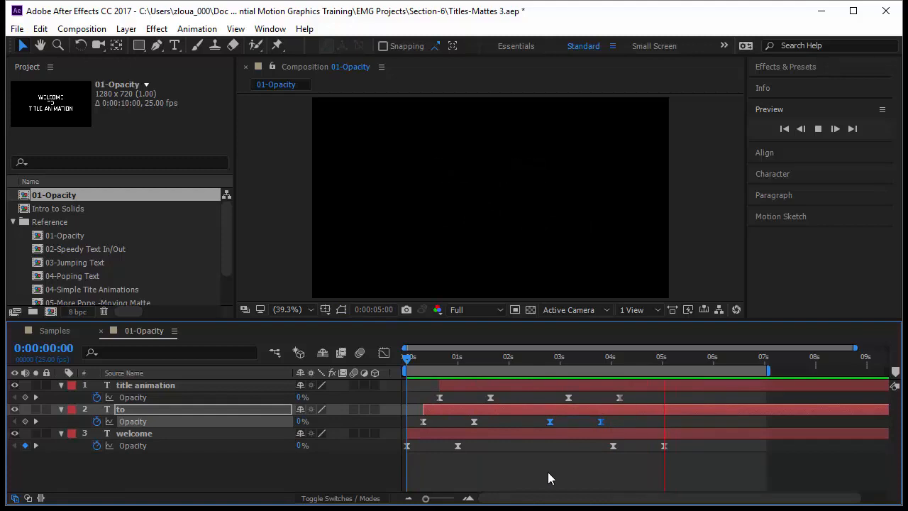
pyautogui.hotkey('ctrl', 'z')
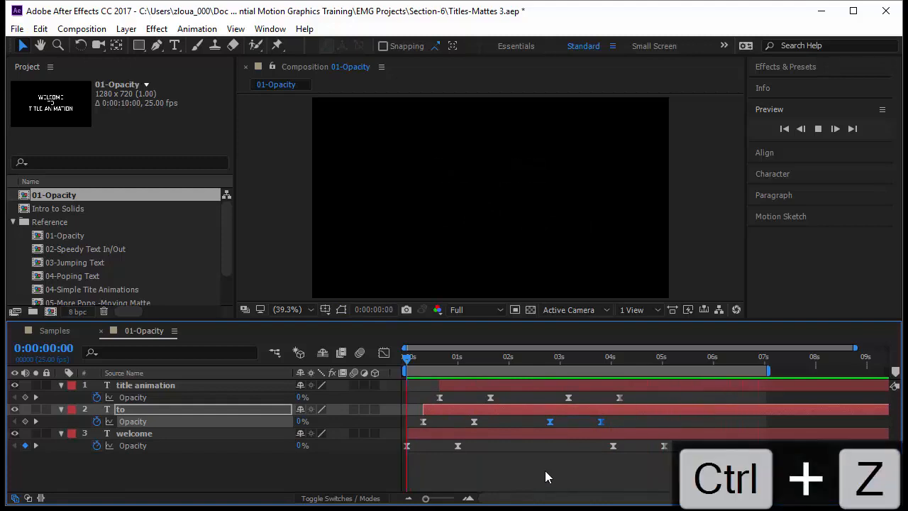